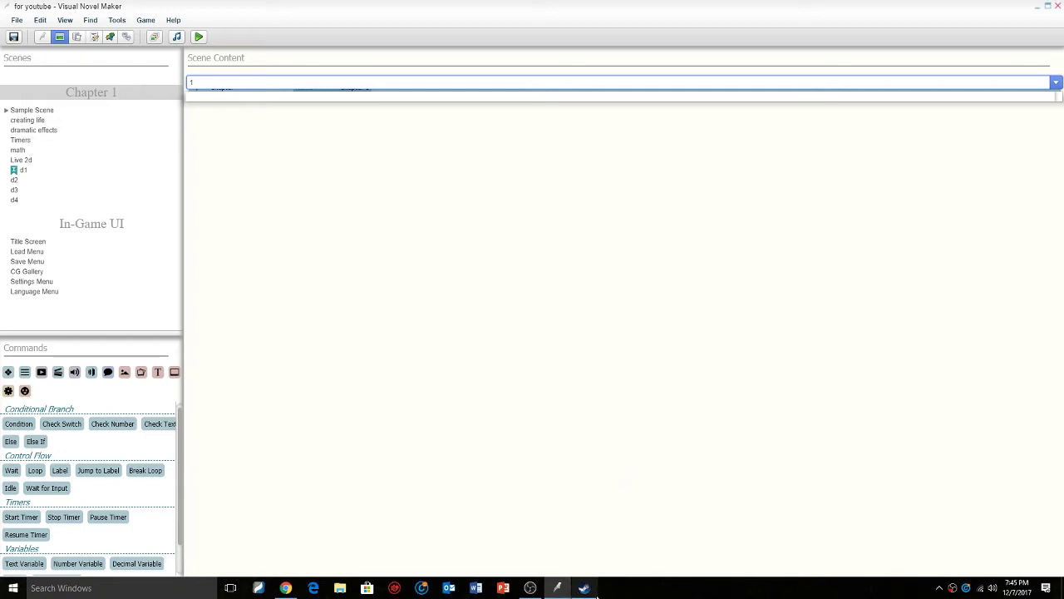
# Bring the Steam forum thread about entering a player name to the front
pyautogui.click(583, 520)
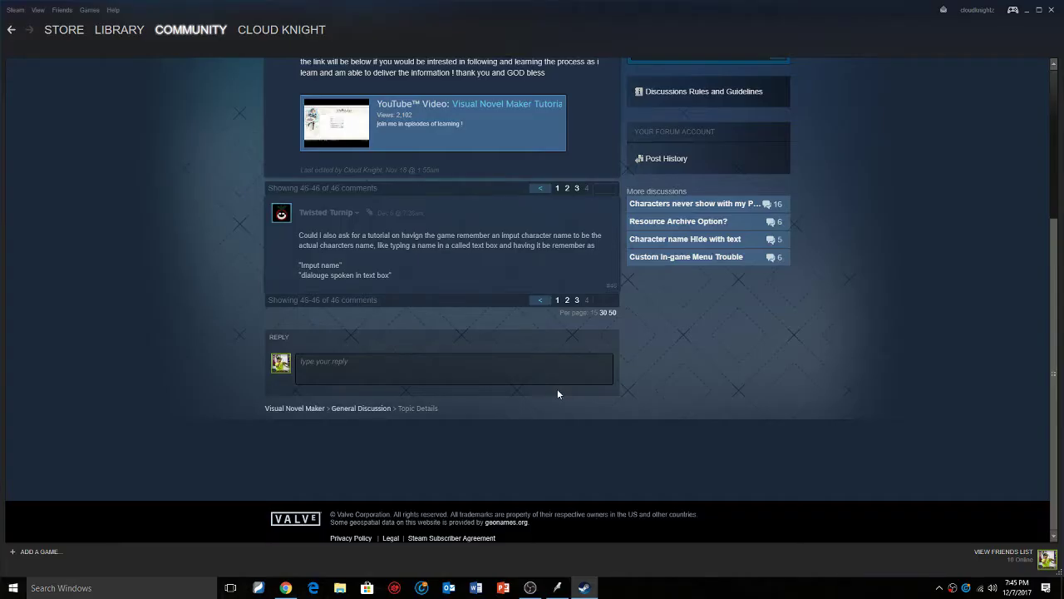
# Reread the forum request about remembering an input character name, then return to Visual Novel Maker
pyautogui.moveTo(299, 235); pyautogui.dragTo(409, 246)
pyautogui.moveTo(333, 235); pyautogui.dragTo(565, 245)
pyautogui.click(484, 253)
pyautogui.click(557, 587)
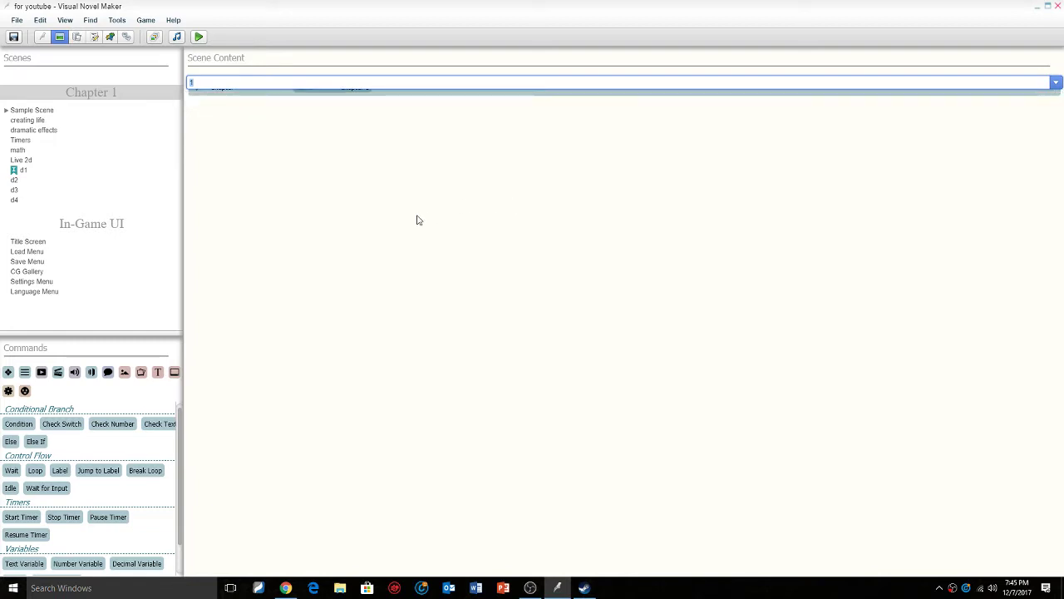
# Add a new scene named 'Name' to Chapter 1
pyautogui.rightClick(97, 94)
pyautogui.click(117, 95)
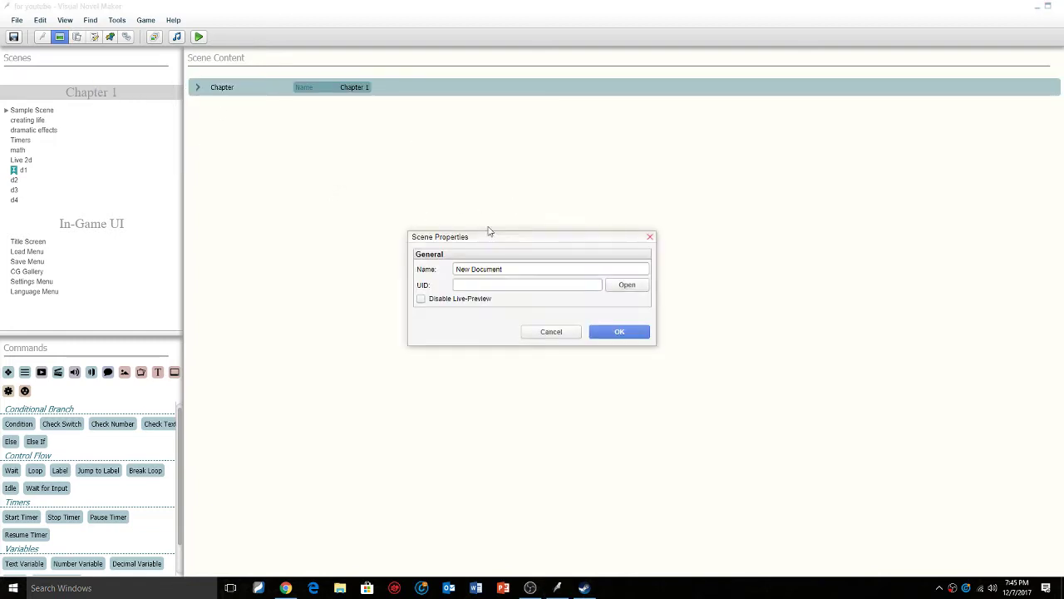
pyautogui.tripleClick(511, 268)
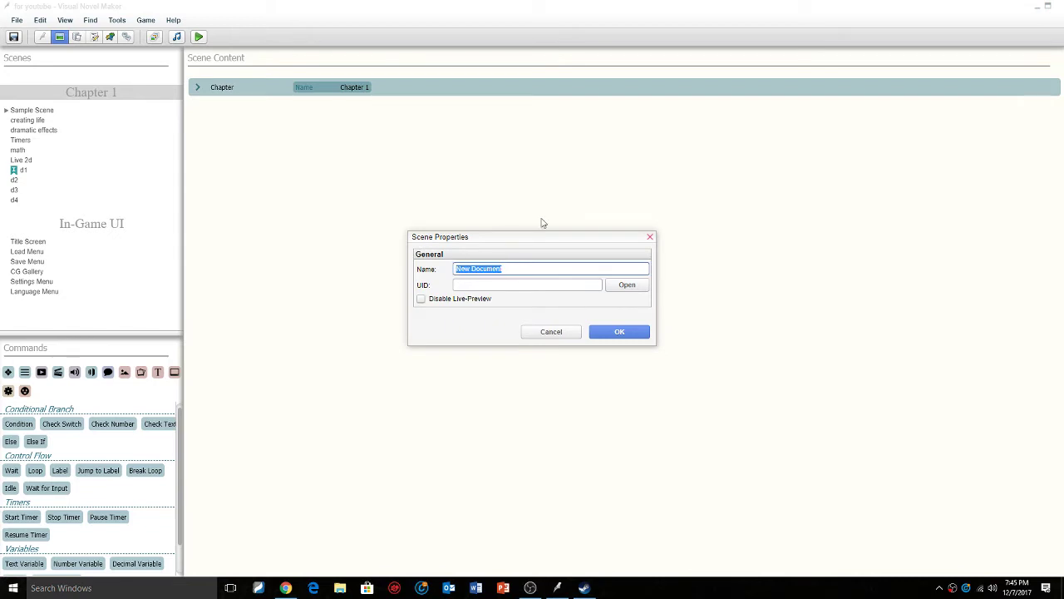
pyautogui.write('Name')
pyautogui.press('Return')
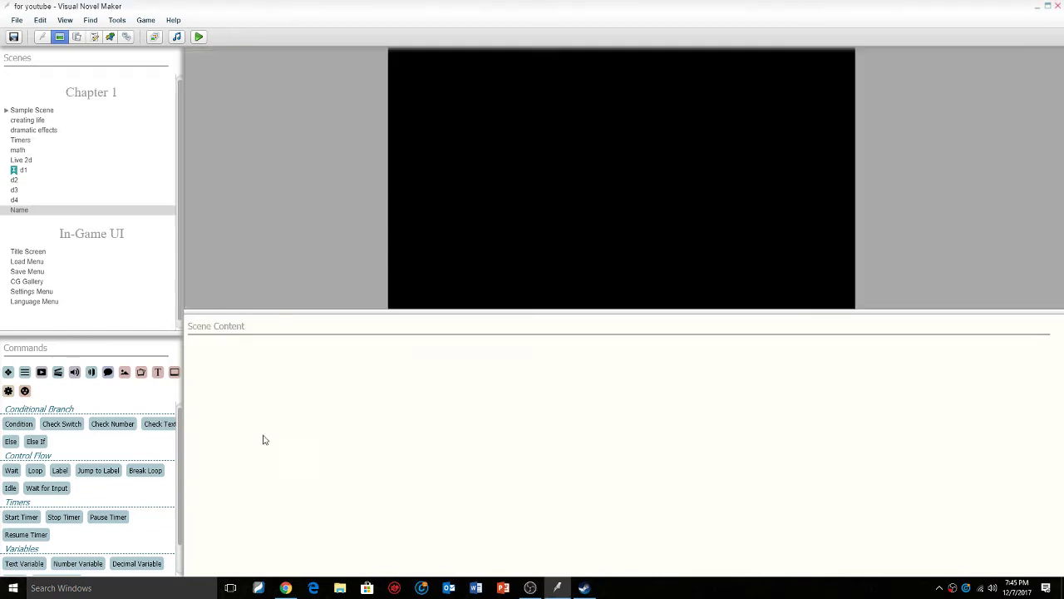
# Add a Change Background command that uses the Road_Sunset image
pyautogui.write('change')
pyautogui.press('Return')
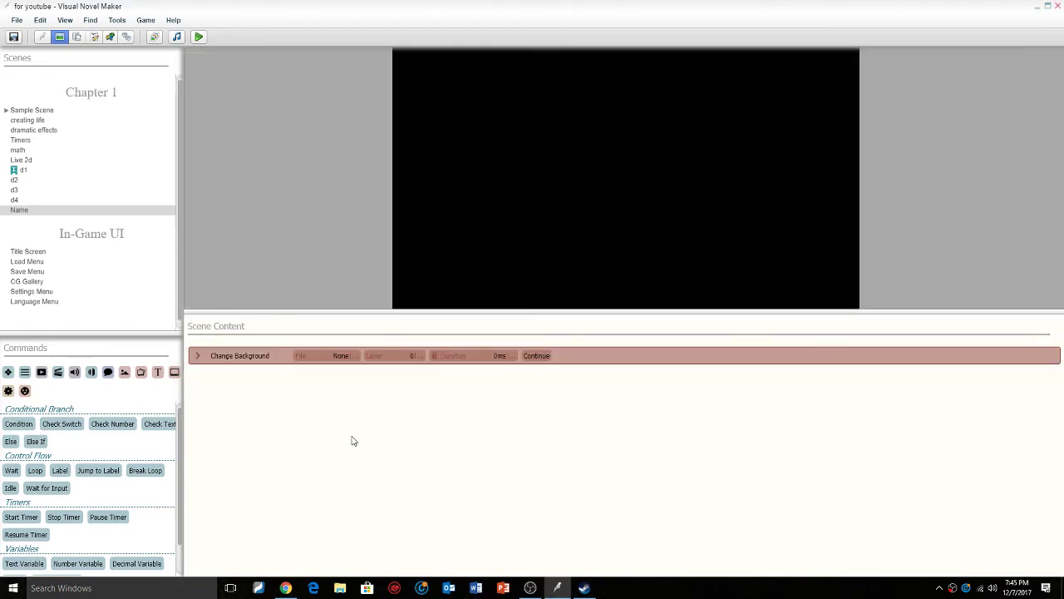
pyautogui.click(341, 355)
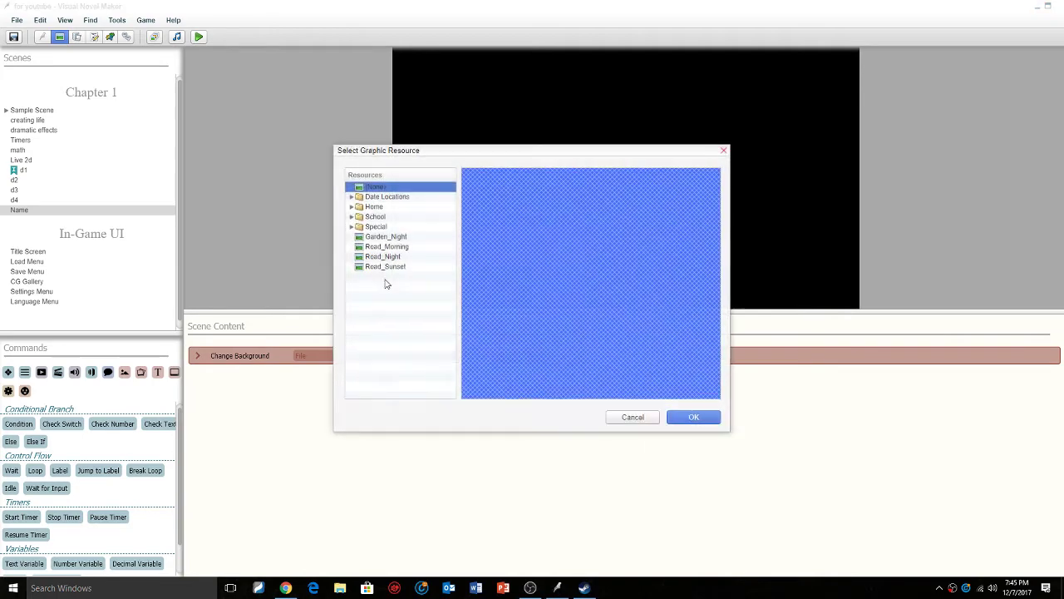
pyautogui.click(400, 267)
pyautogui.click(690, 416)
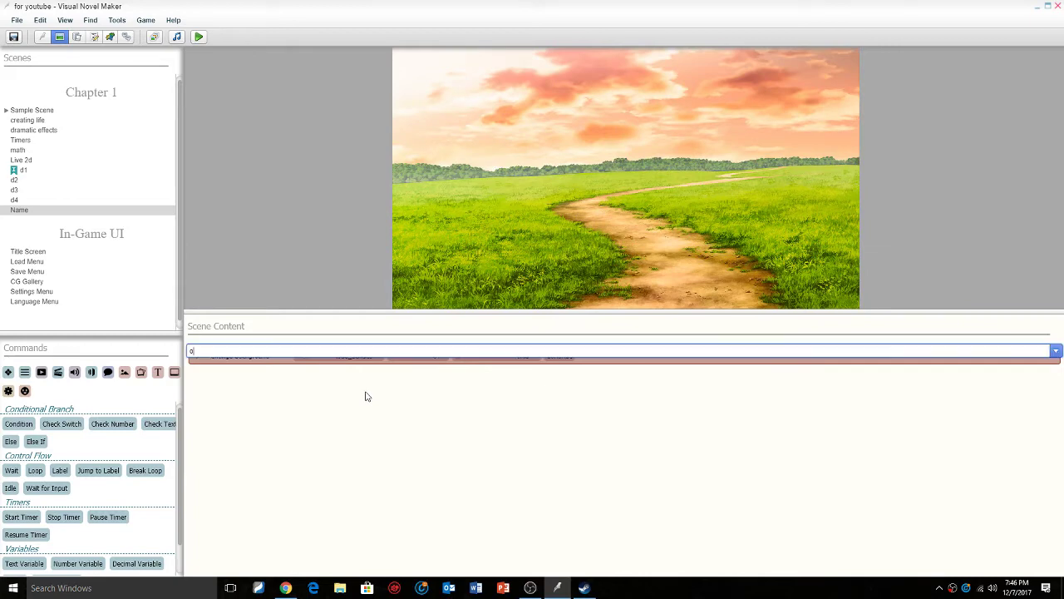
# Add a Join Scene command for Cloud, keeping the Default expression
pyautogui.press('BackSpace')
pyautogui.write('tex')
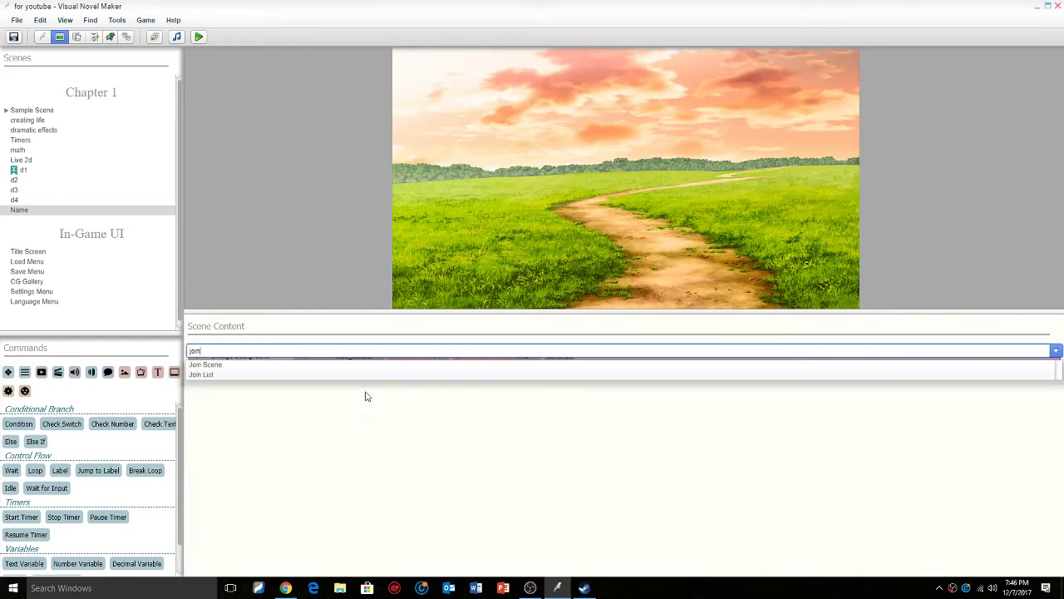
pyautogui.press('Escape')
pyautogui.write('join')
pyautogui.press('Return')
pyautogui.click(358, 383)
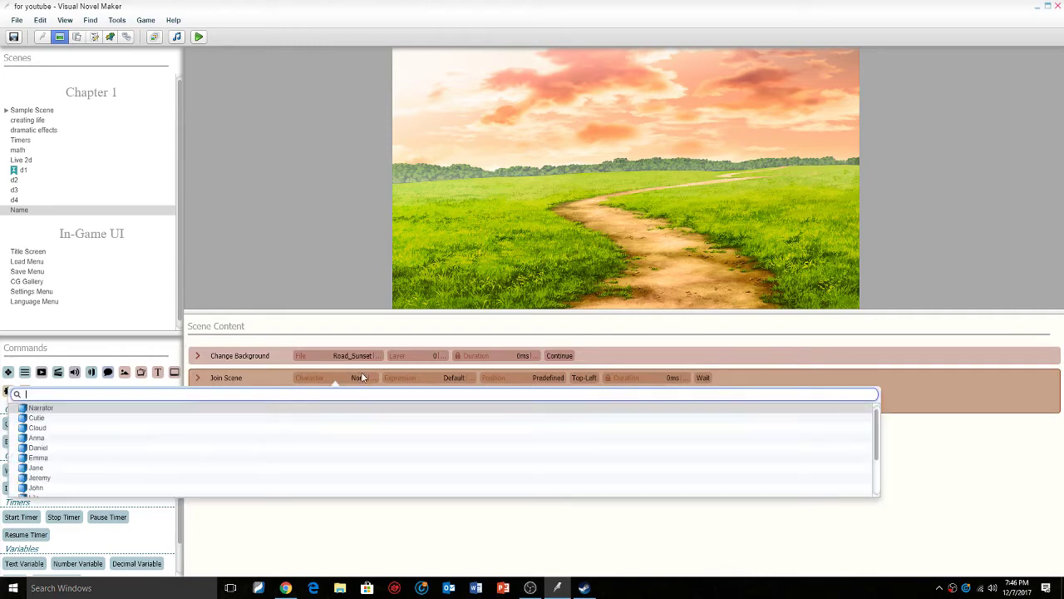
pyautogui.doubleClick(74, 429)
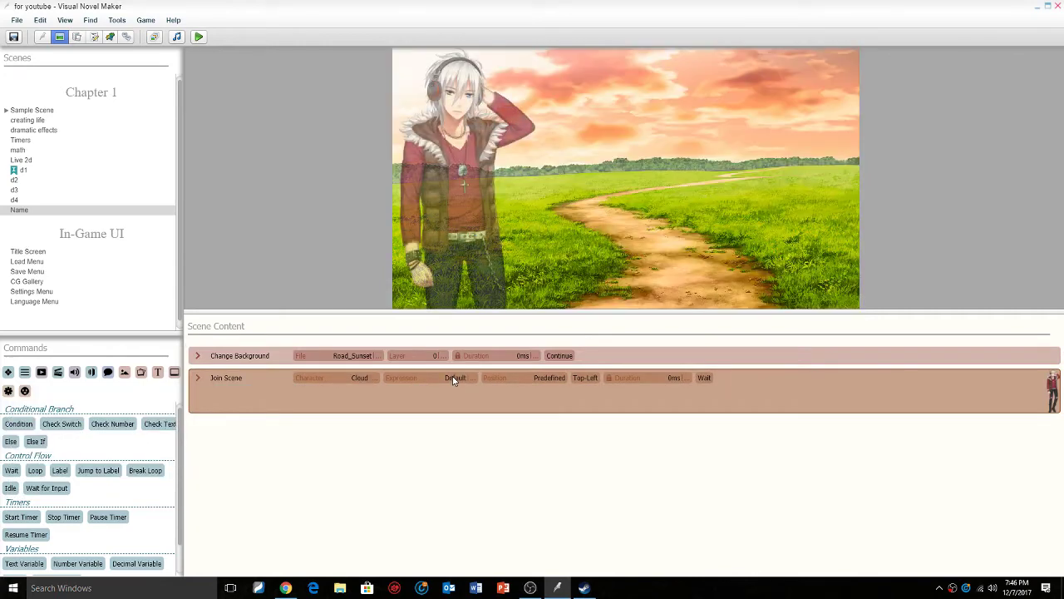
pyautogui.click(451, 377)
pyautogui.click(17, 429)
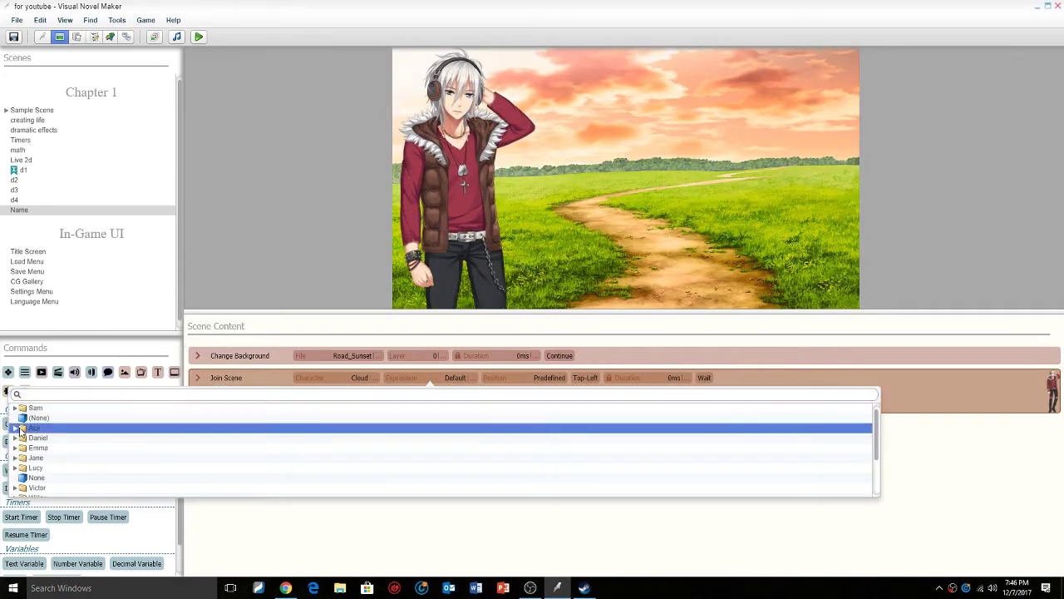
pyautogui.click(15, 428)
pyautogui.click(25, 438)
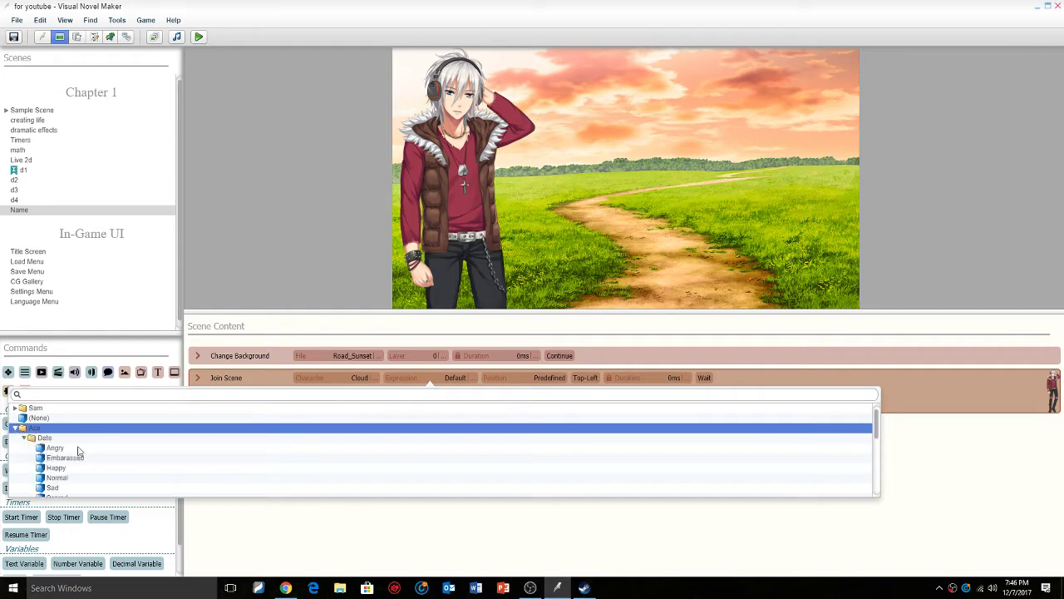
pyautogui.click(249, 547)
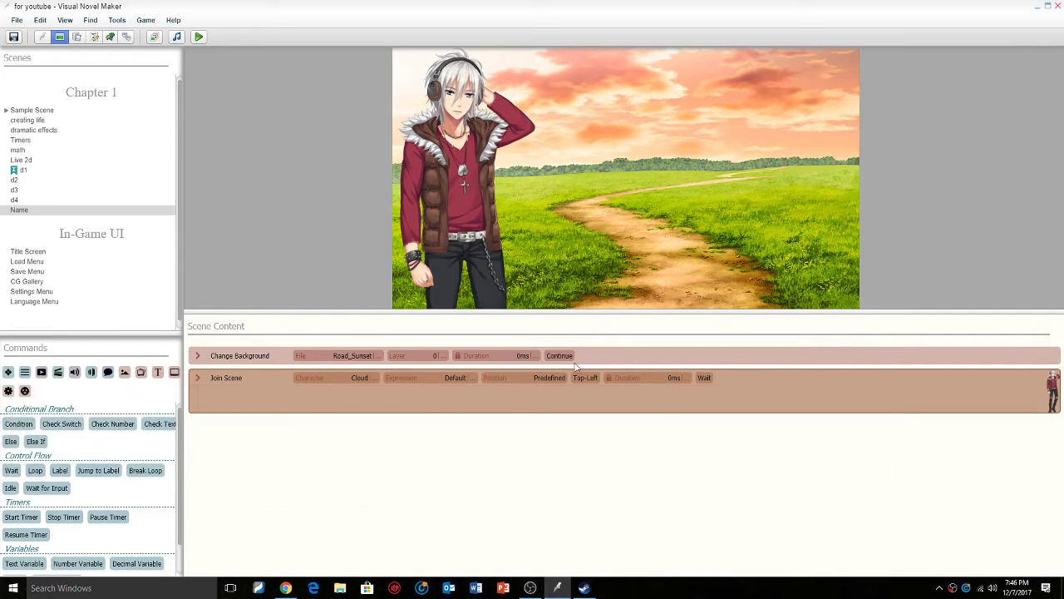
# Place Cloud at direct position 753, 279 on the right side of the road
pyautogui.click(549, 377)
pyautogui.click(548, 372)
pyautogui.click(562, 379)
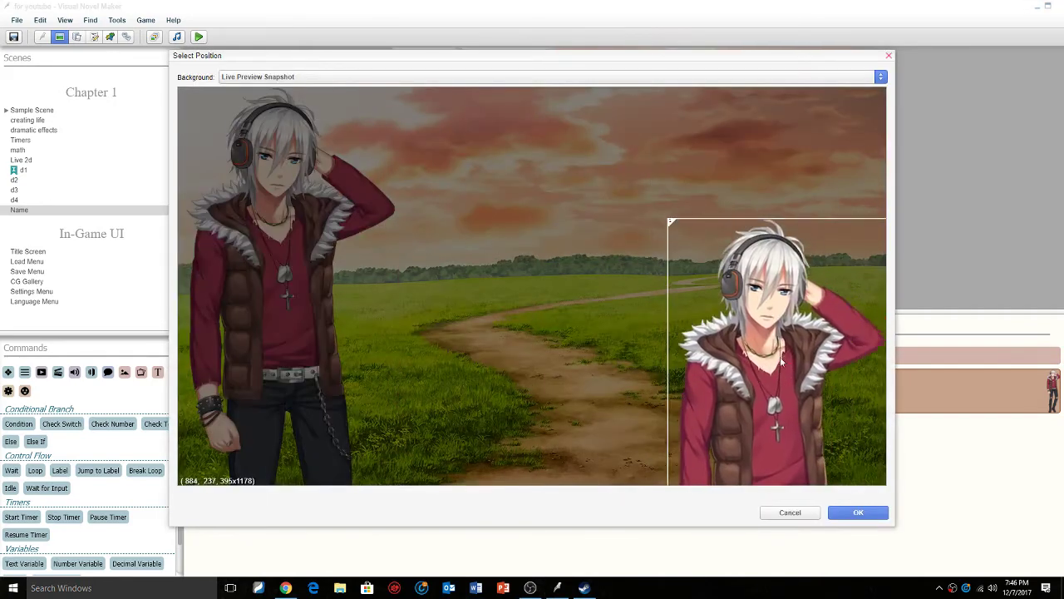
pyautogui.moveTo(780, 361); pyautogui.dragTo(710, 382)
pyautogui.click(850, 514)
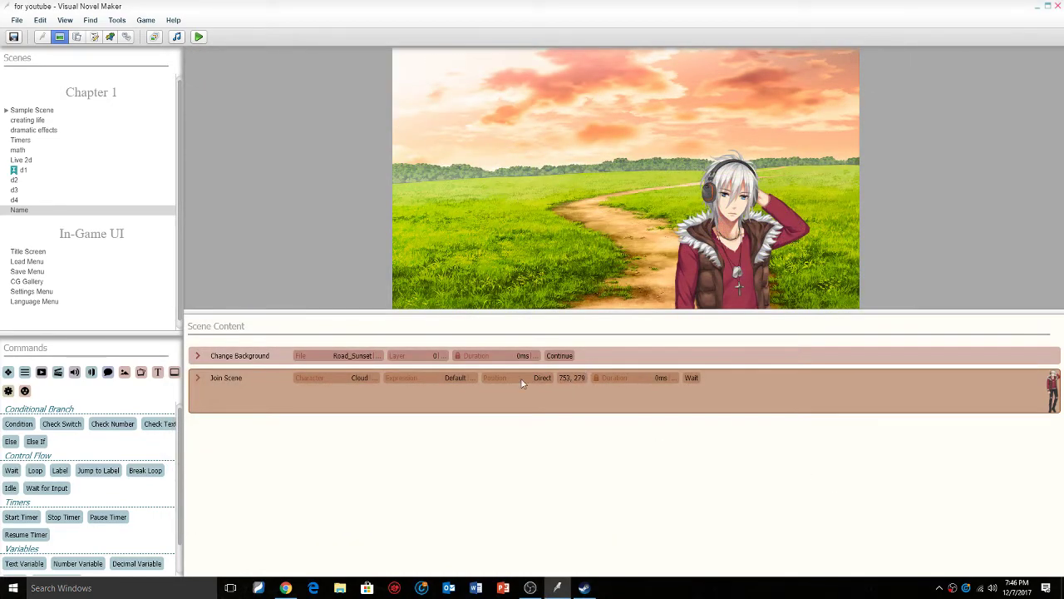
# Set Cloud's join animation to Movement from the bottom
pyautogui.click(196, 378)
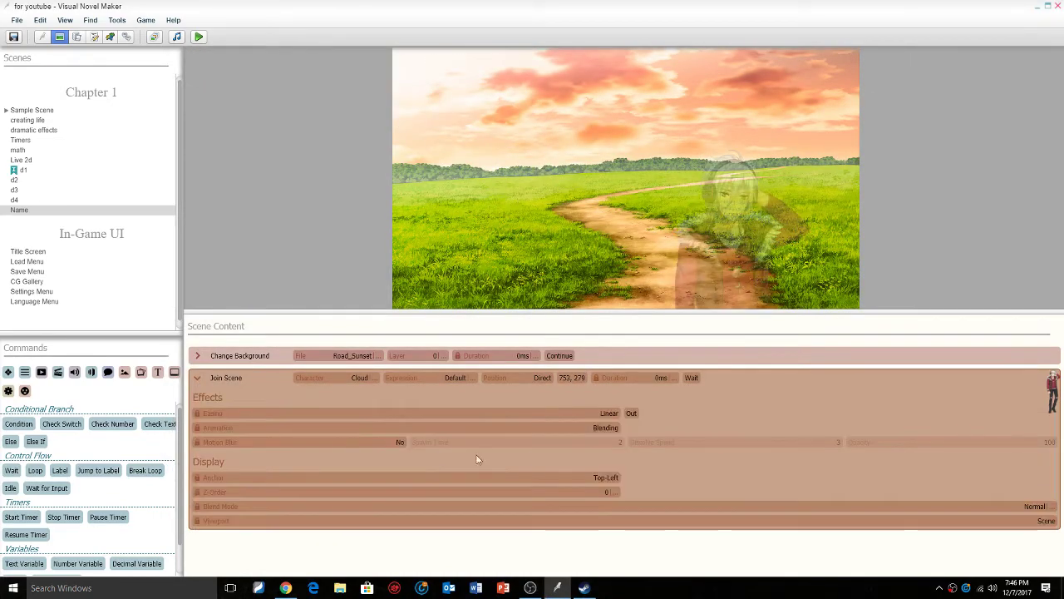
pyautogui.click(615, 427)
pyautogui.click(616, 406)
pyautogui.click(634, 427)
pyautogui.click(632, 456)
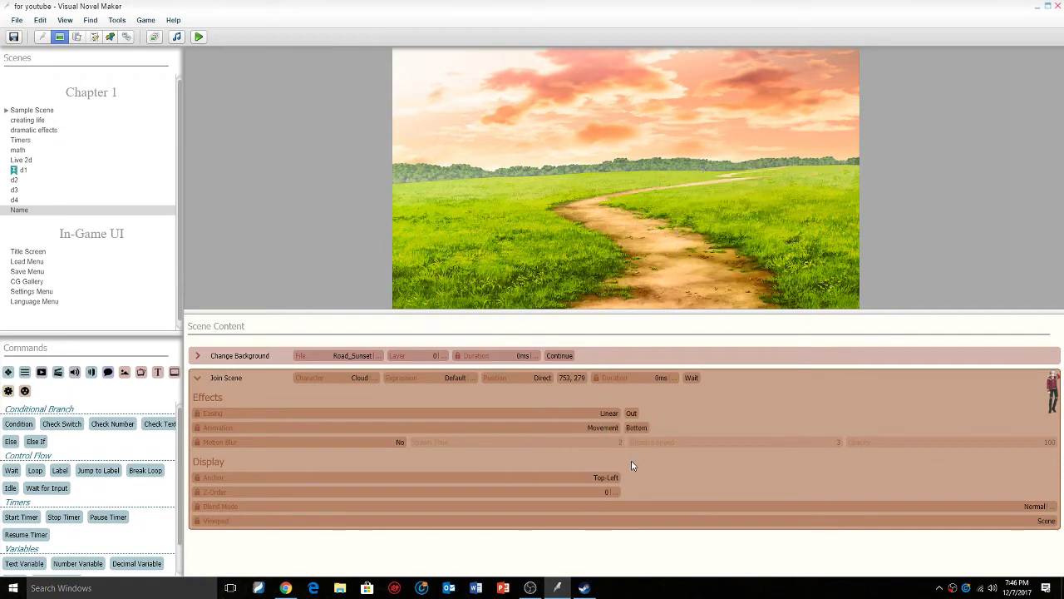
pyautogui.click(198, 379)
# Add a Show Message with the line 'Hey Adventure!! what is your name'
pyautogui.write('shwo')
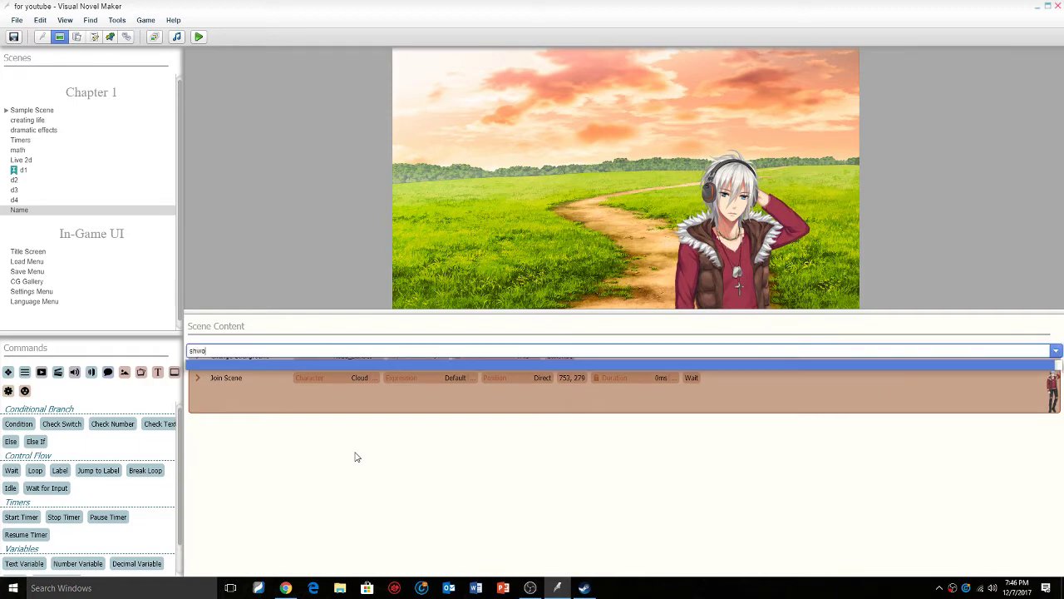
pyautogui.press('Return')
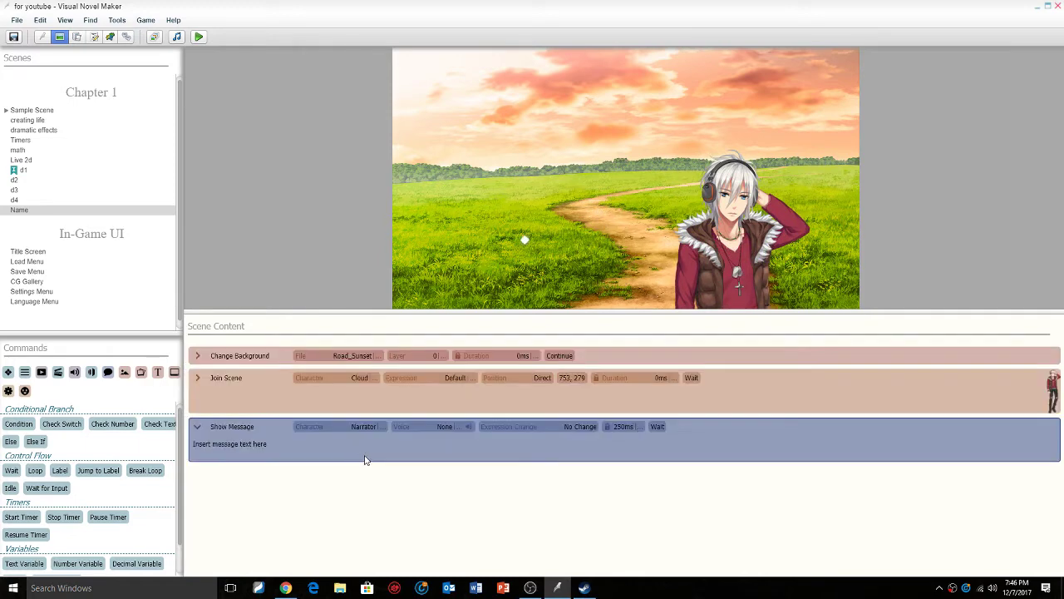
pyautogui.write('Hey A')
pyautogui.write('dventure!! what is your name')
# Make Cloud the speaker with no voice and an Ace > Date > Happy expression
pyautogui.click(364, 427)
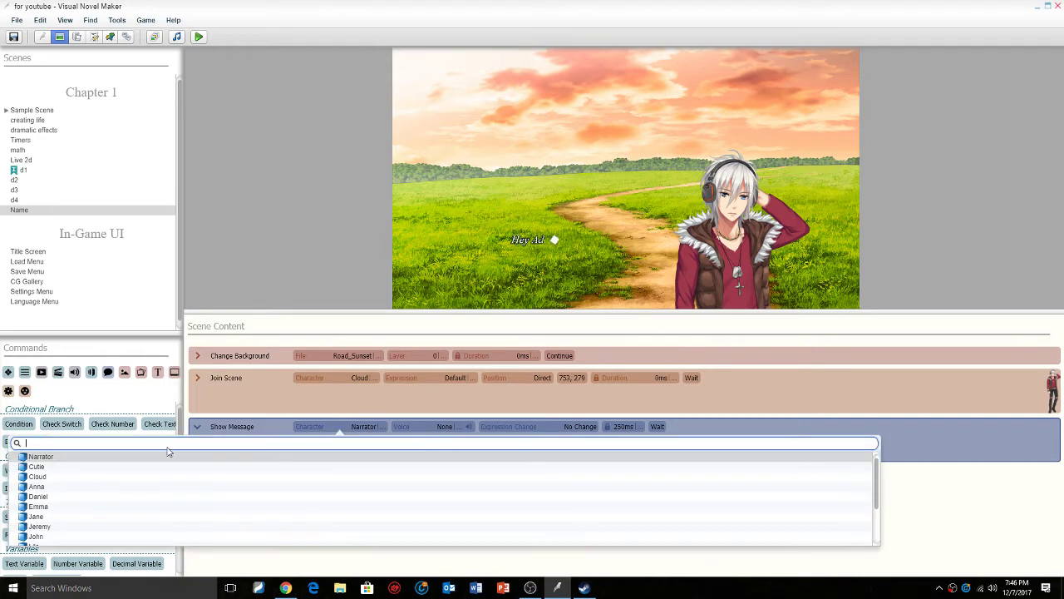
pyautogui.click(122, 477)
pyautogui.click(423, 428)
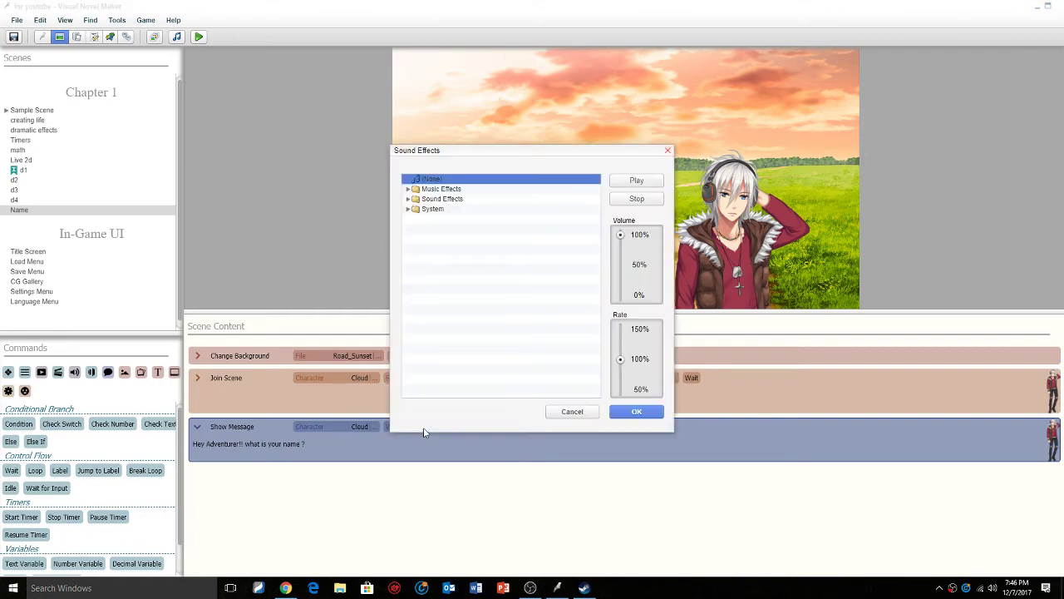
pyautogui.click(572, 411)
pyautogui.click(528, 427)
pyautogui.click(103, 476)
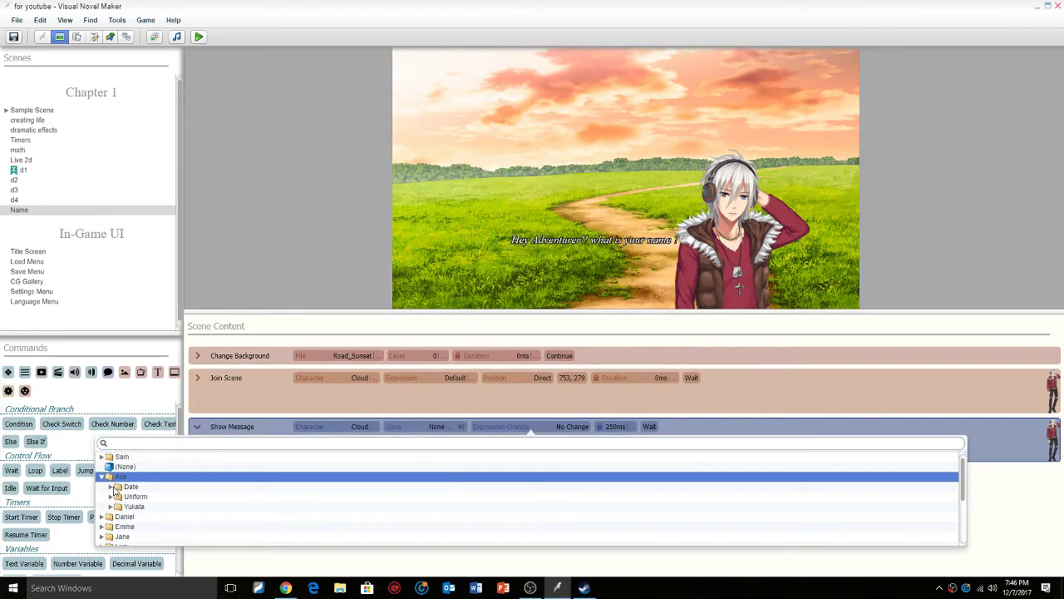
pyautogui.click(110, 488)
pyautogui.click(110, 488)
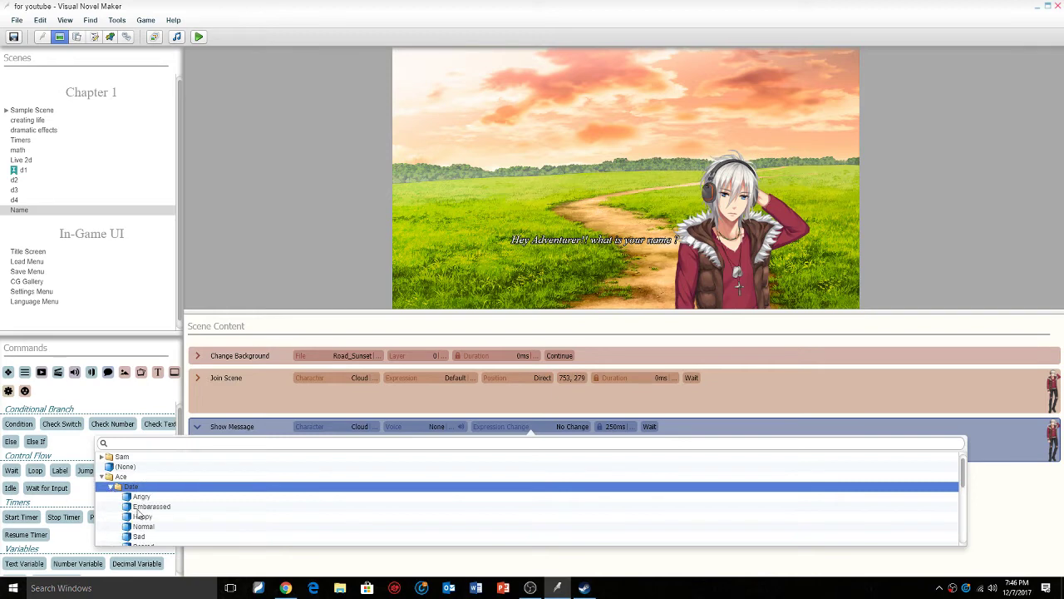
pyautogui.click(139, 509)
pyautogui.click(142, 517)
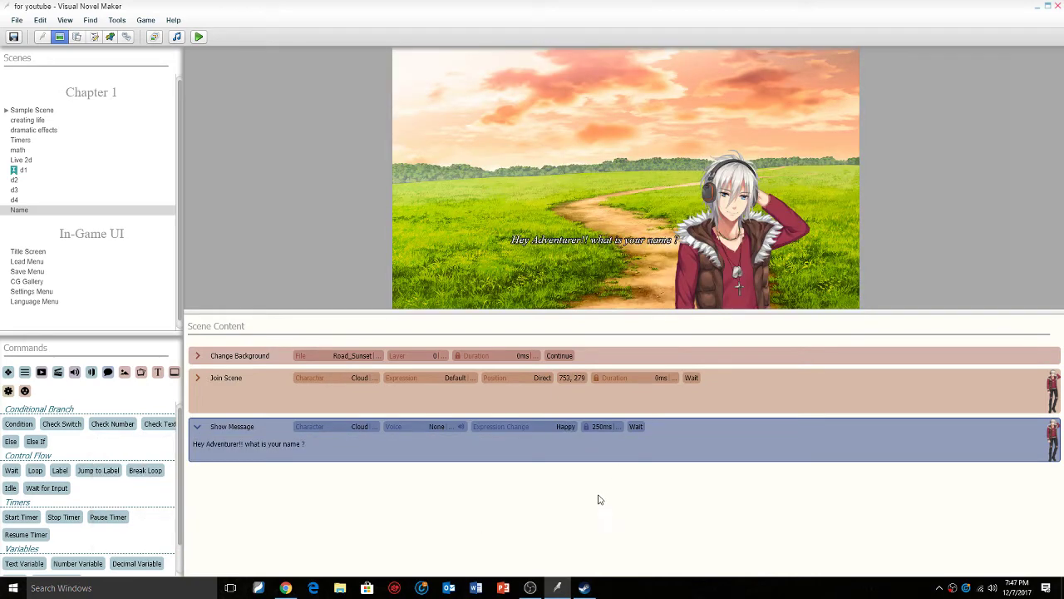
# Call the Beginner's Guide In-Game UI > Input Text common event for name entry
pyautogui.write('call')
pyautogui.press('Return')
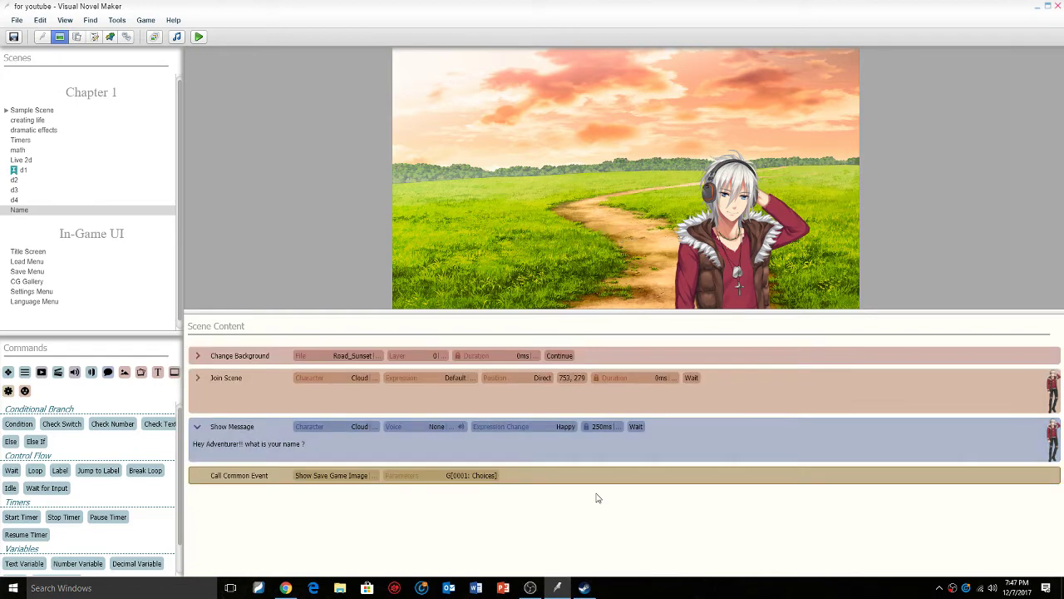
pyautogui.press('Return')
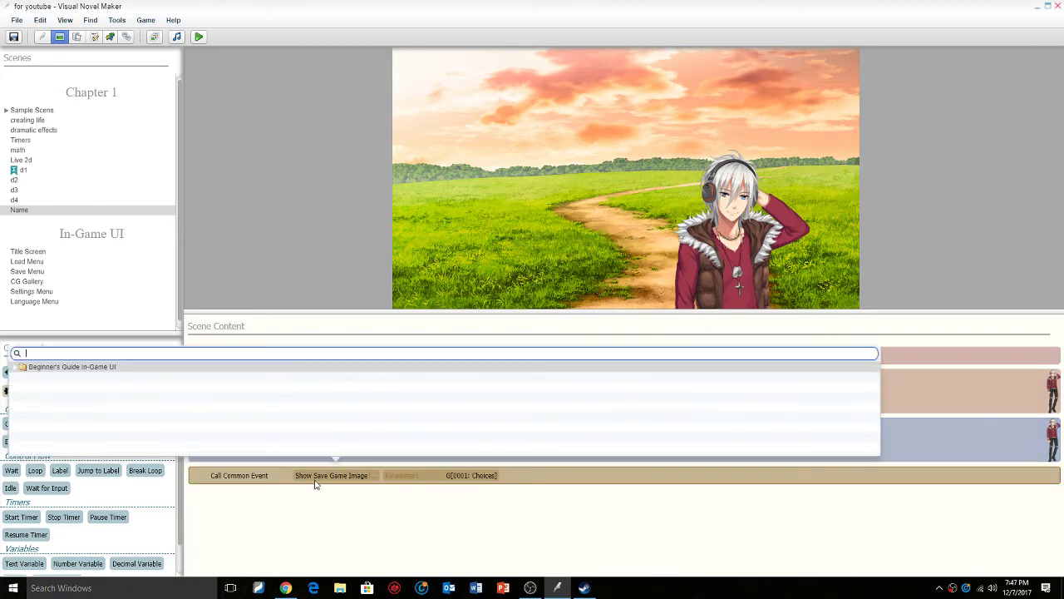
pyautogui.click(18, 367)
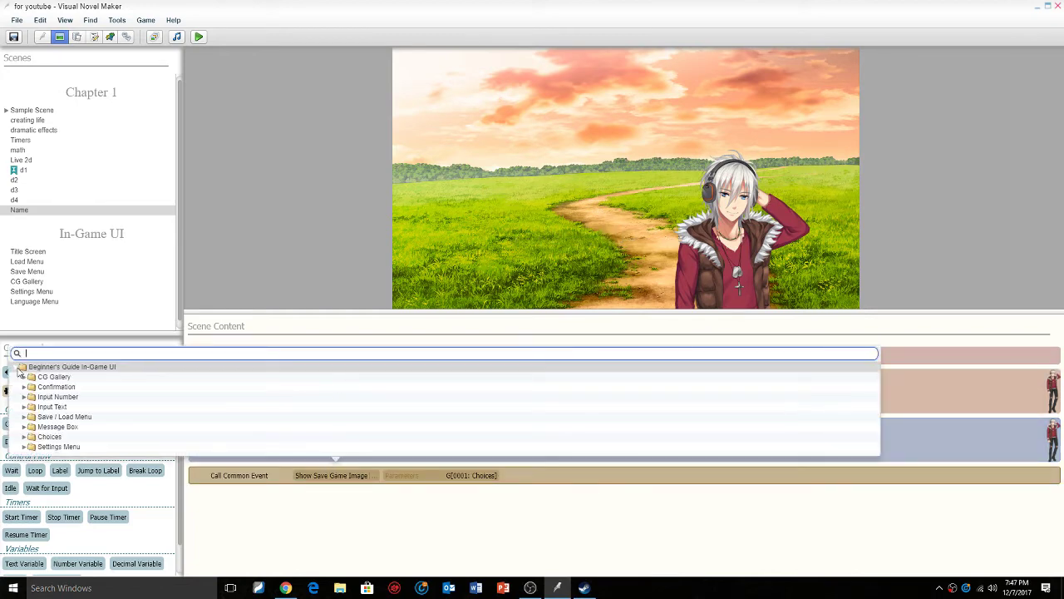
pyautogui.click(40, 407)
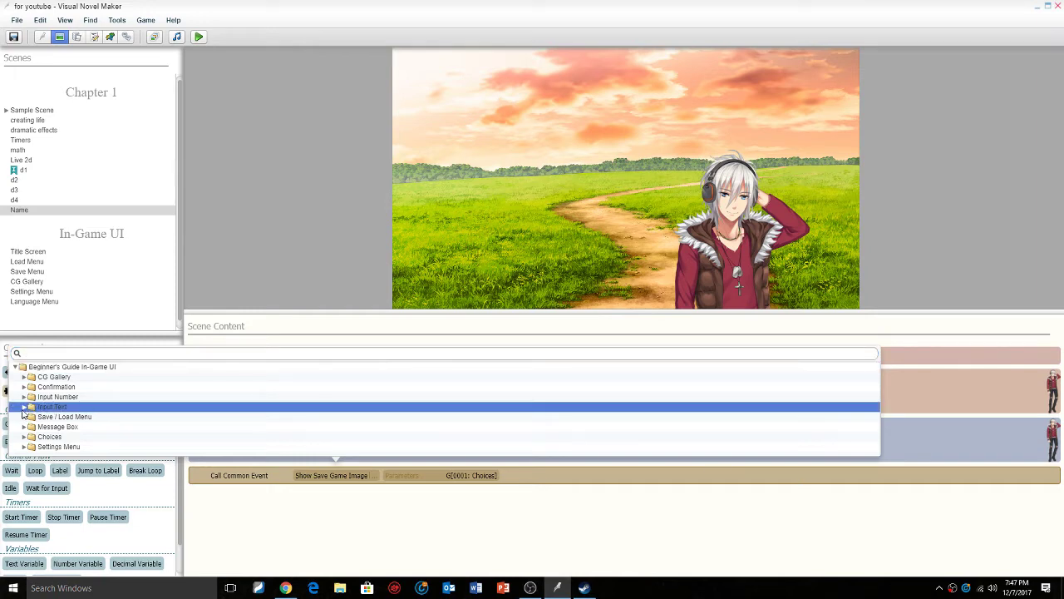
pyautogui.click(25, 407)
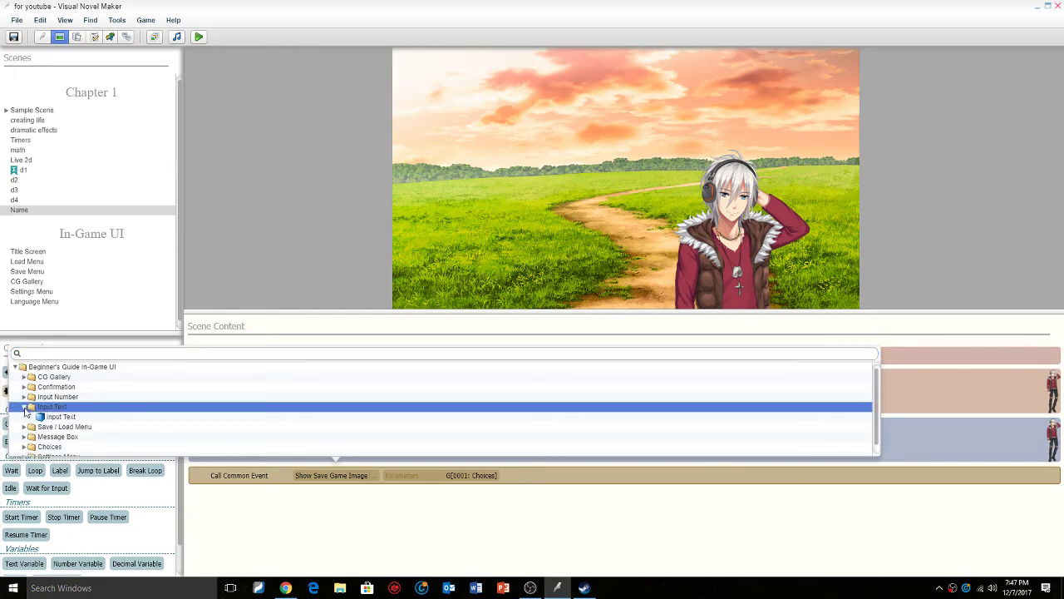
pyautogui.doubleClick(60, 417)
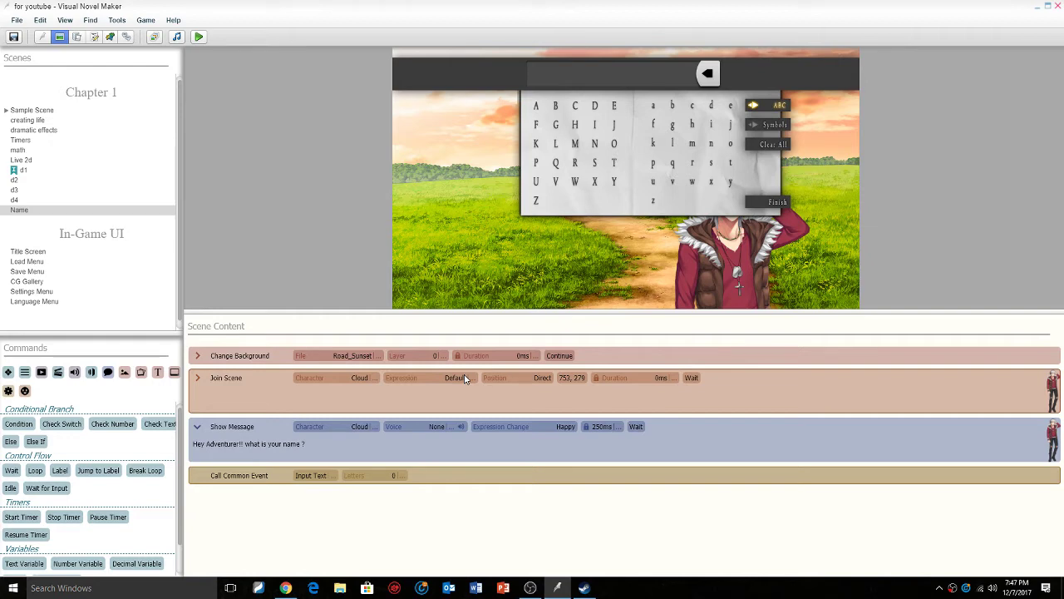
# Set the Input Text event's letter limit to 8
pyautogui.write('g')
pyautogui.press('BackSpace')
pyautogui.write('flash')
pyautogui.press('BackSpace')
pyautogui.press('BackSpace')
pyautogui.press('BackSpace')
pyautogui.press('BackSpace')
pyautogui.press('BackSpace')
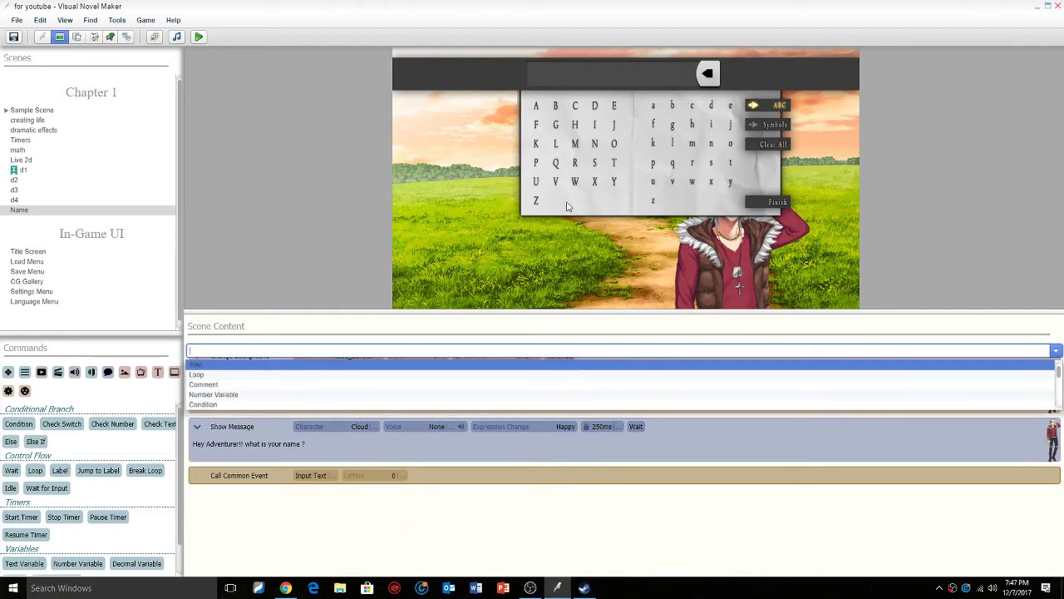
pyautogui.press('Escape')
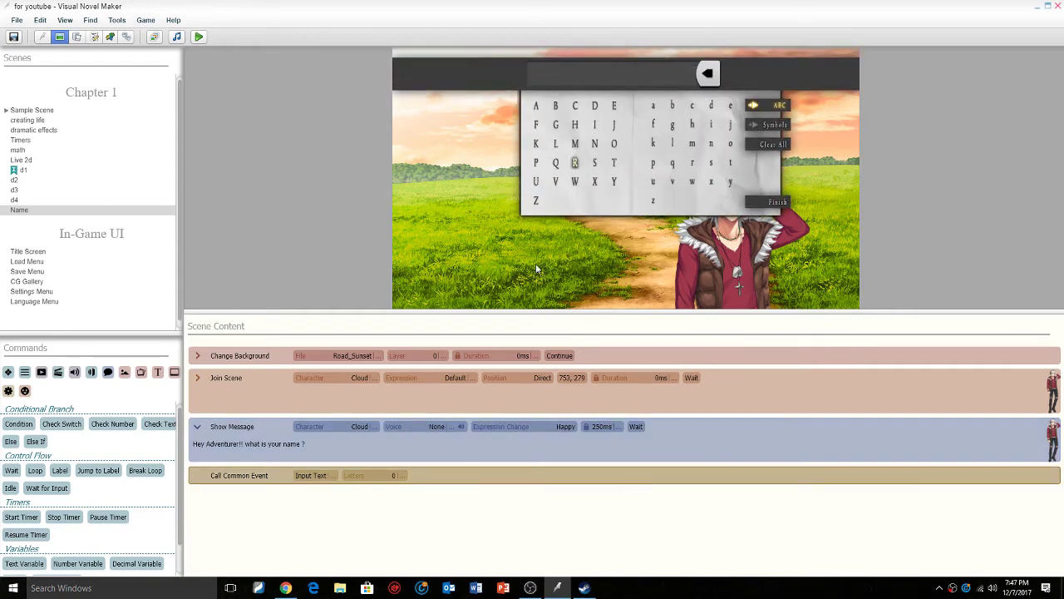
pyautogui.click(386, 476)
pyautogui.write('8')
pyautogui.click(598, 502)
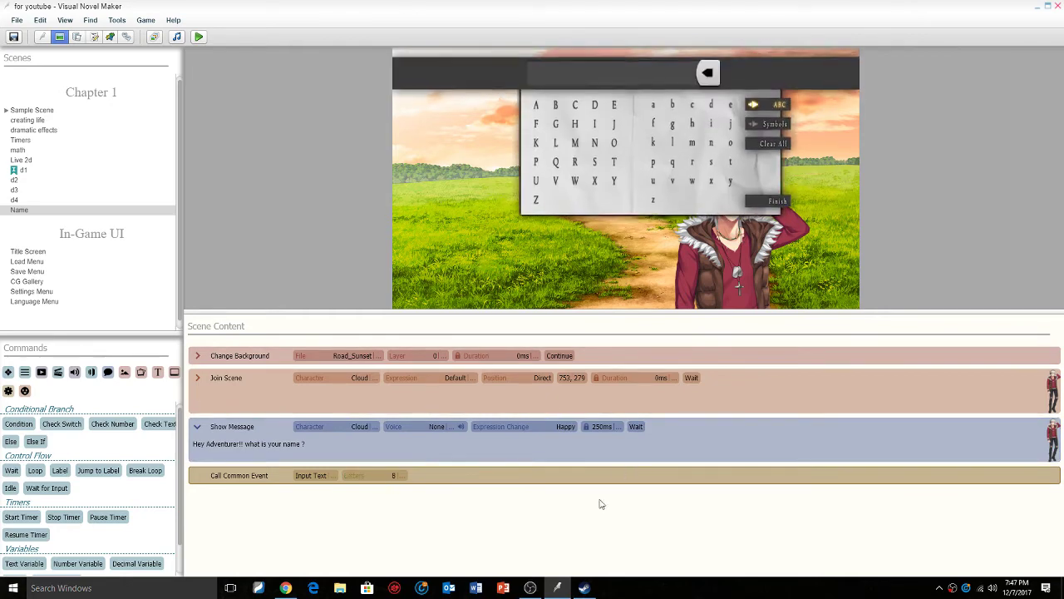
# Spell 'Cloud' on the preview's name-entry keyboard
pyautogui.click(576, 106)
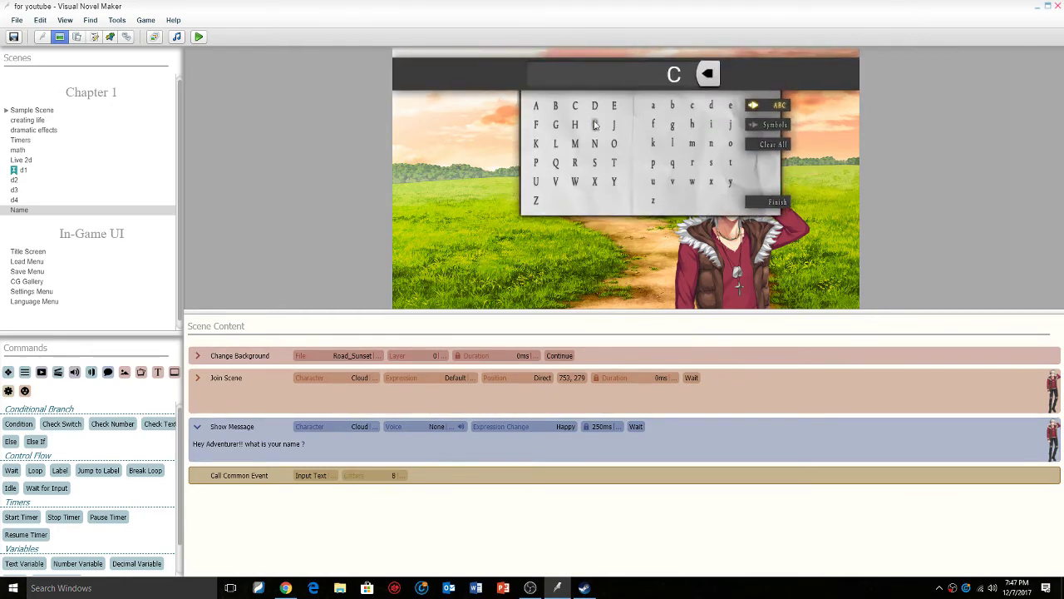
pyautogui.click(677, 146)
pyautogui.click(732, 145)
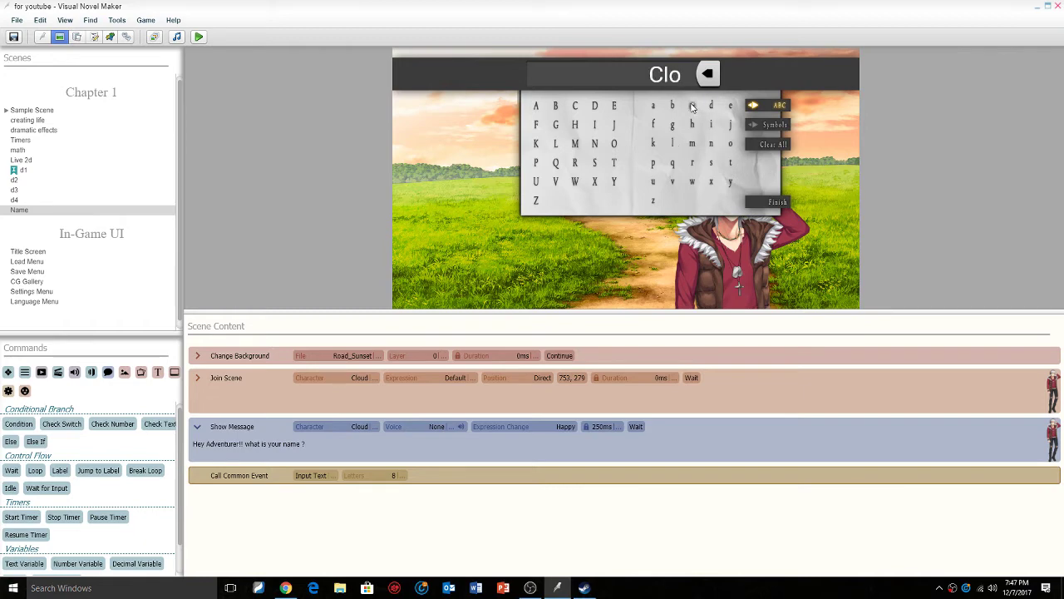
pyautogui.click(654, 181)
pyautogui.click(710, 106)
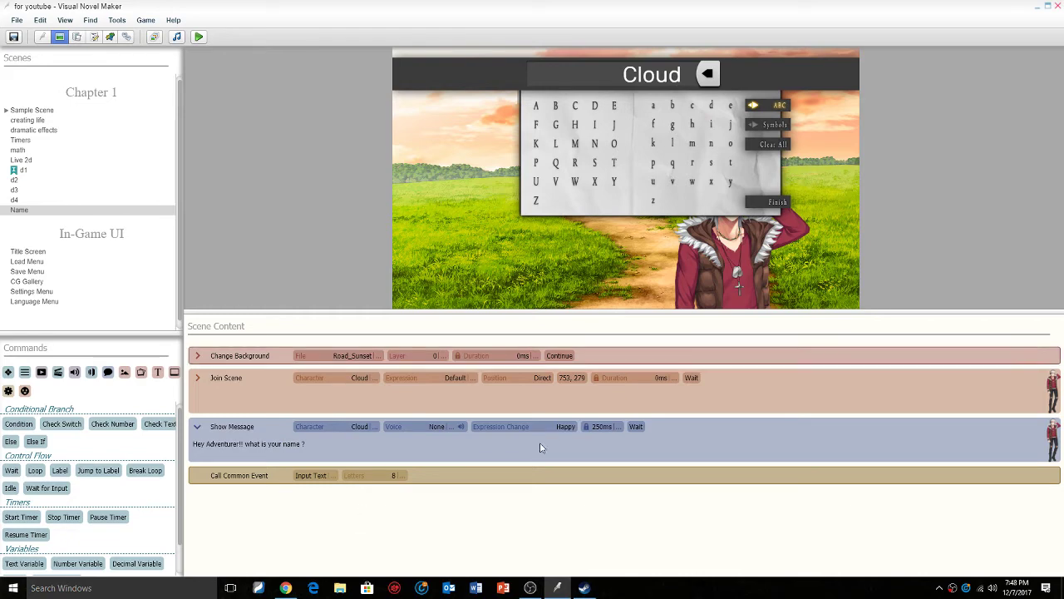
# Add a Show Message after the name input with Cloud as the speaker
pyautogui.write('shwo')
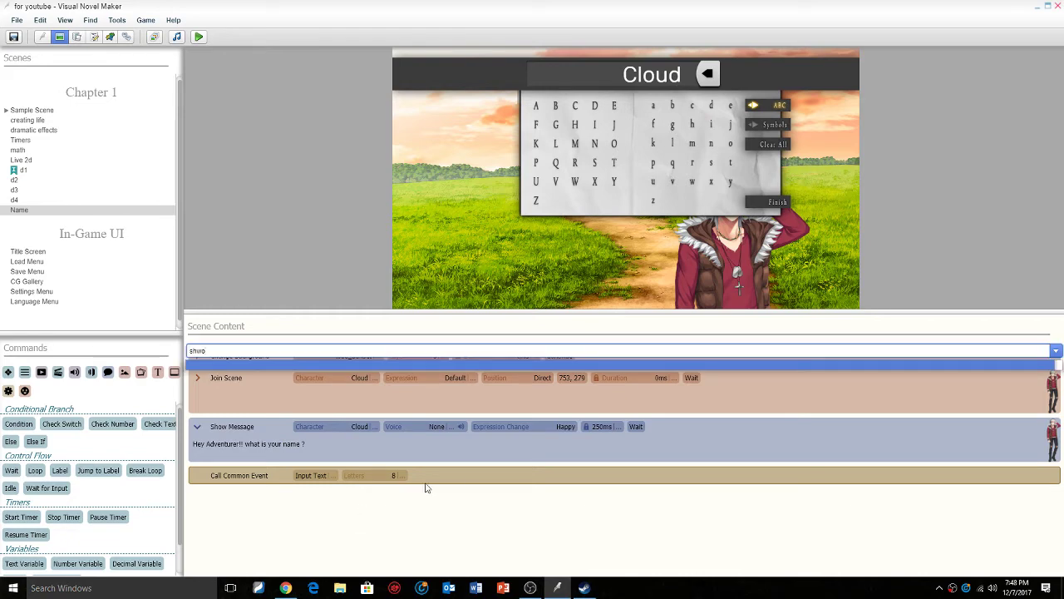
pyautogui.press('BackSpace')
pyautogui.press('BackSpace')
pyautogui.press('Return')
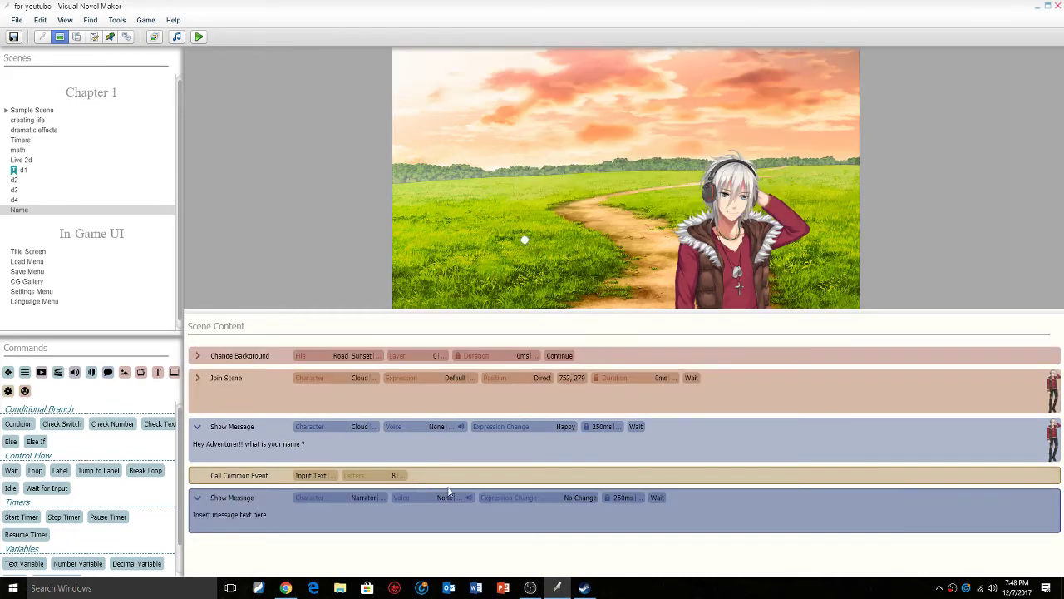
pyautogui.click(357, 497)
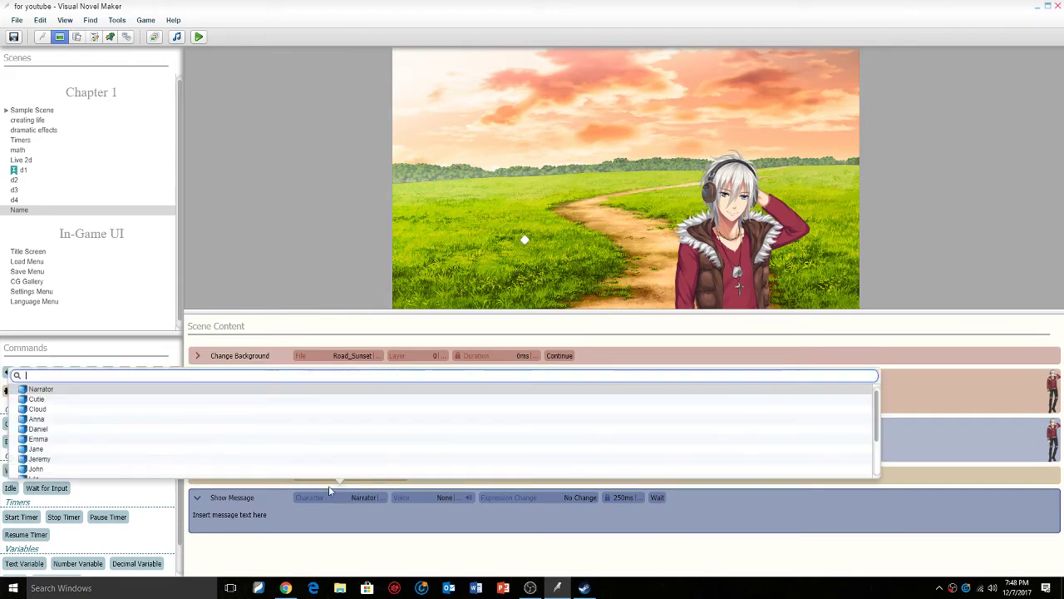
pyautogui.click(186, 411)
# Give Cloud the Emoji Scared expression and write 'OH NO' as the message text
pyautogui.click(555, 496)
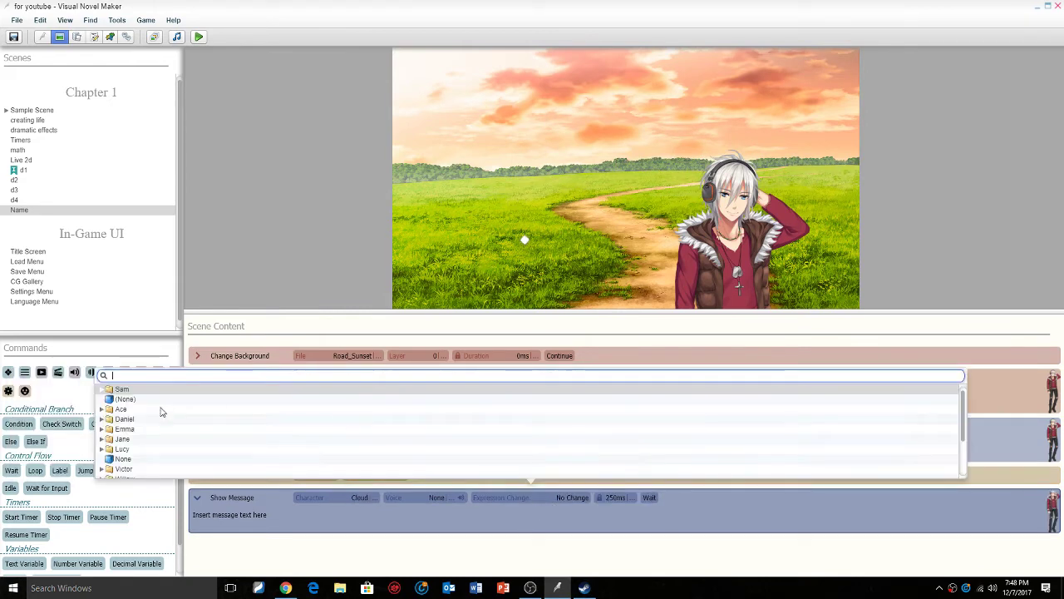
pyautogui.click(102, 409)
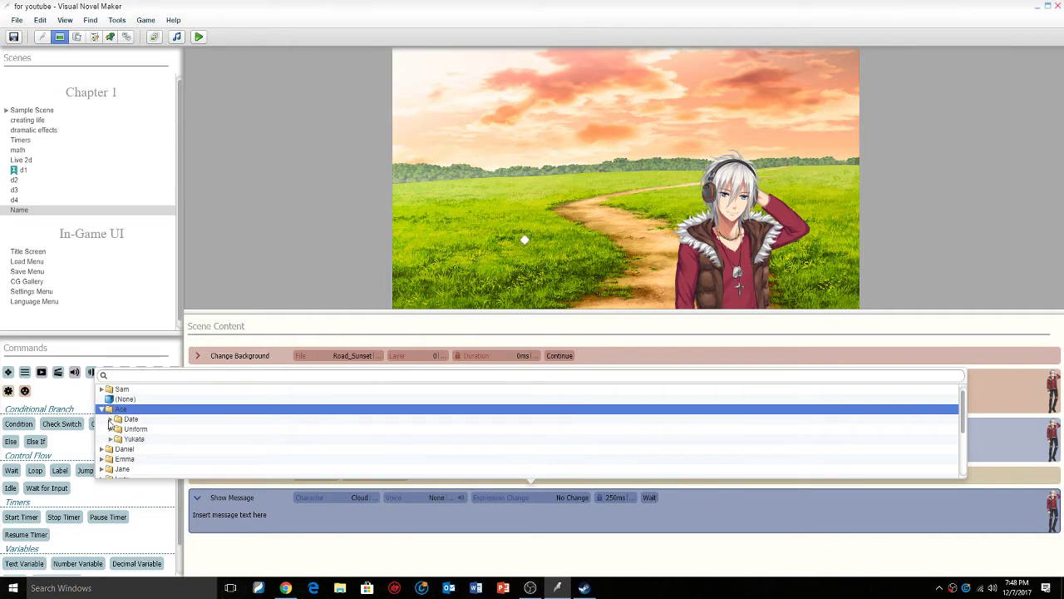
pyautogui.click(111, 420)
pyautogui.scroll(-2, 192, 439)
pyautogui.scroll(2, 192, 439)
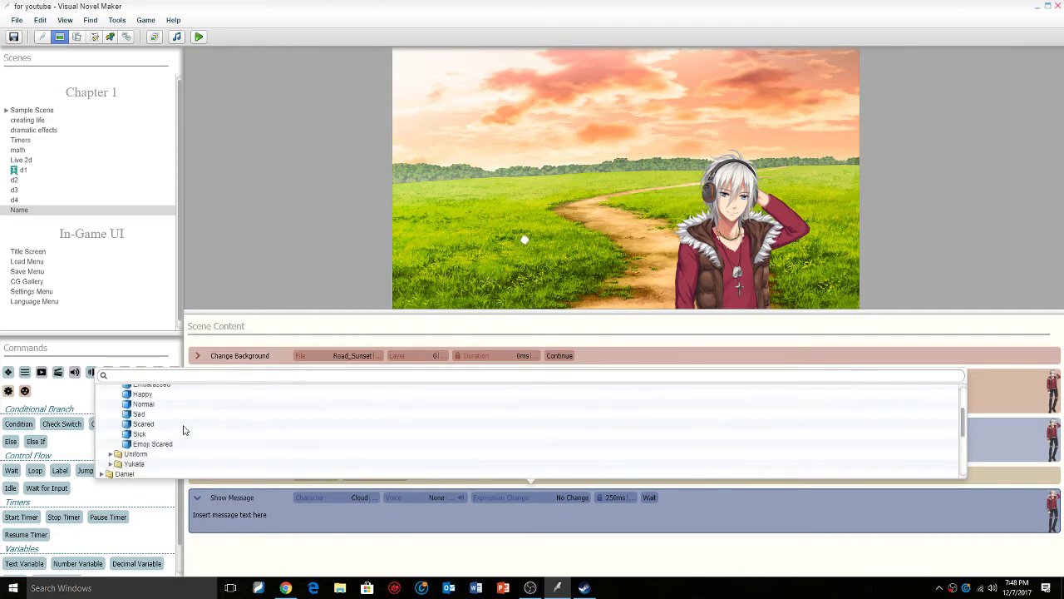
pyautogui.click(159, 446)
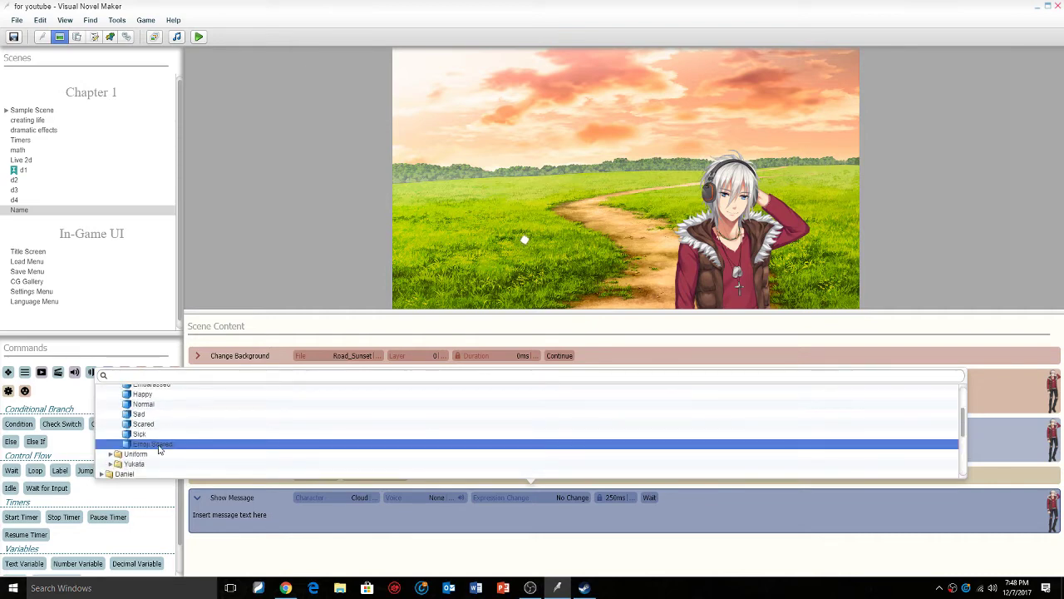
pyautogui.click(159, 446)
pyautogui.click(316, 517)
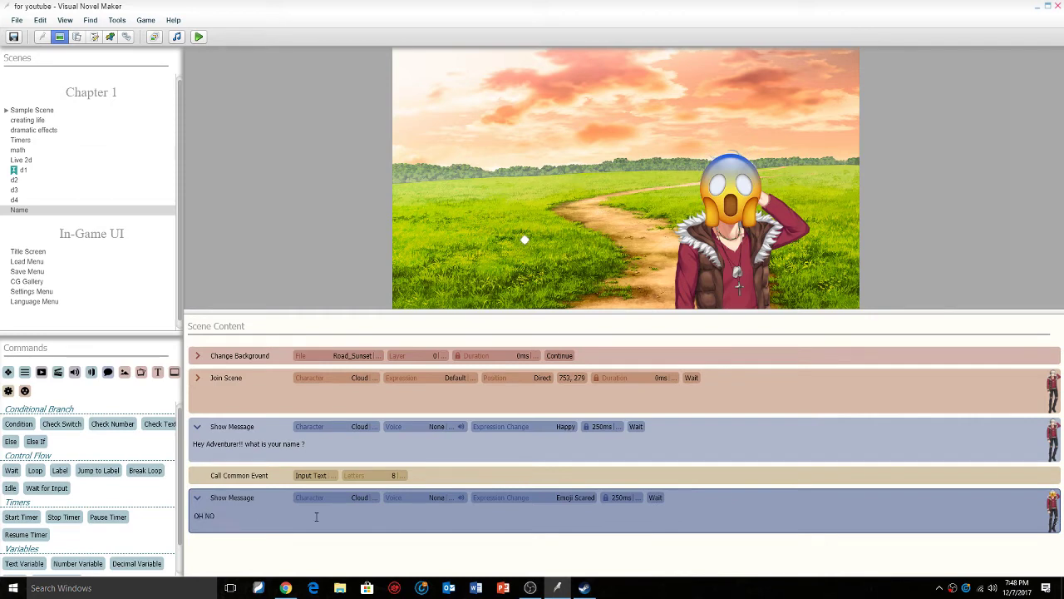
pyautogui.write('C:\\Program Files (x86)\\Steam\\steamapps\\common\\Visual Novel Maker\\dlc')
pyautogui.press('BackSpace')
# Copy {GT:com.degica.vnm.default.3} from Sample Scene's Cool! Hi message and paste it into Cloud's last message
pyautogui.click(33, 109)
pyautogui.scroll(-3, 282, 429)
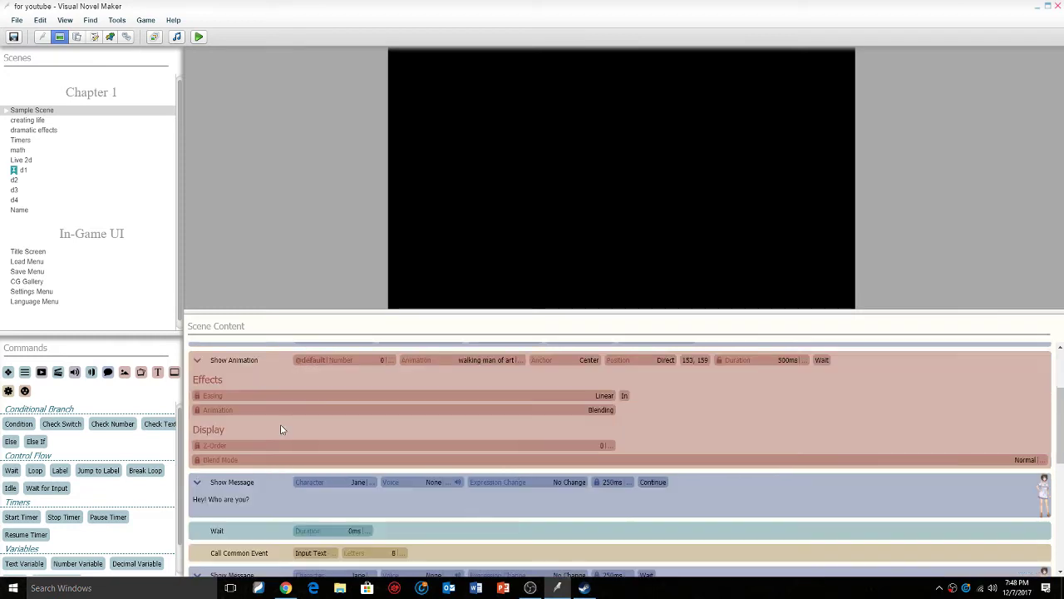
pyautogui.scroll(-2, 282, 429)
pyautogui.click(319, 538)
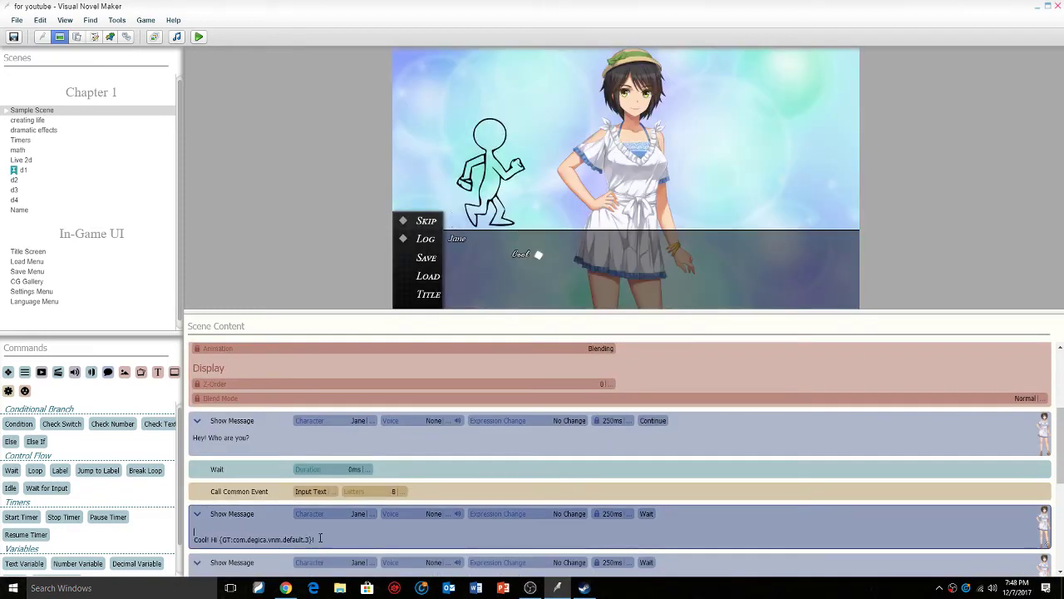
pyautogui.moveTo(319, 538); pyautogui.dragTo(220, 539)
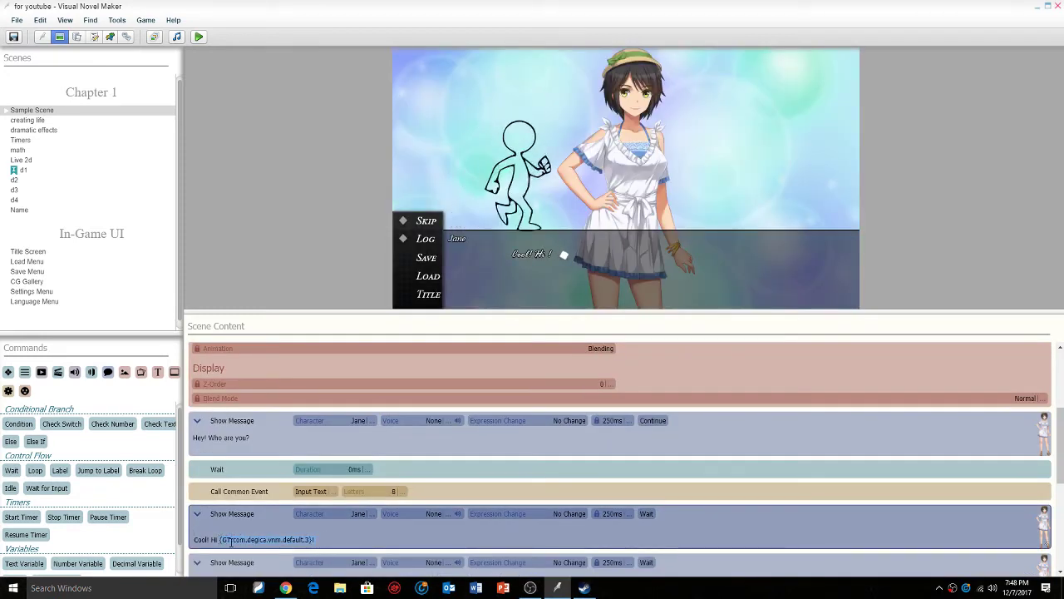
pyautogui.rightClick(233, 541)
pyautogui.click(254, 499)
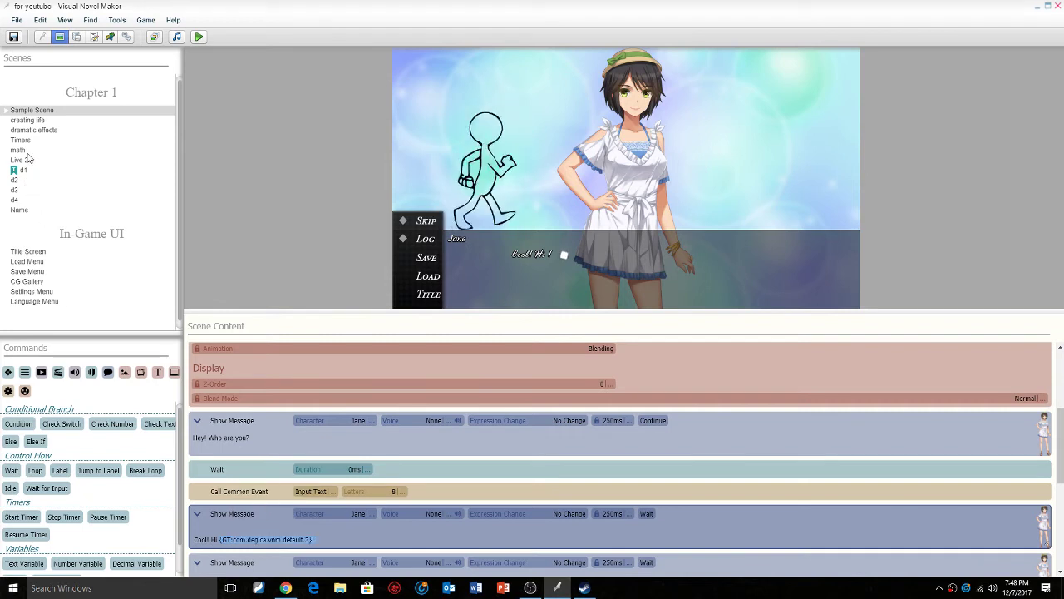
pyautogui.click(19, 210)
pyautogui.click(270, 516)
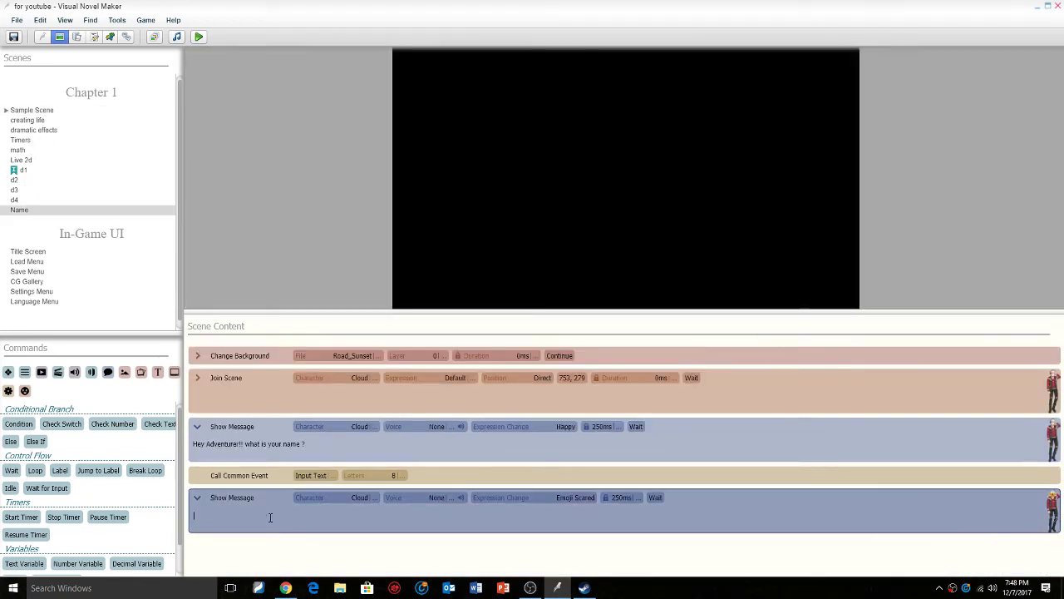
pyautogui.hotkey('ctrl', 'v')
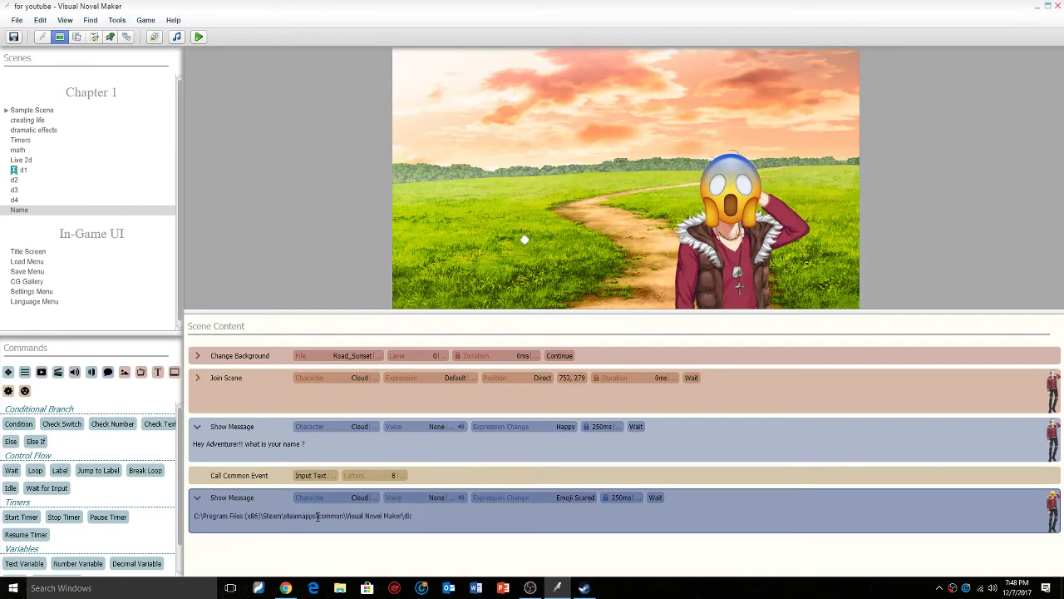
# Recopy the placeholder from the Cool! Hi greeting, deleting a stray pasted path, and return to Name
pyautogui.click(28, 110)
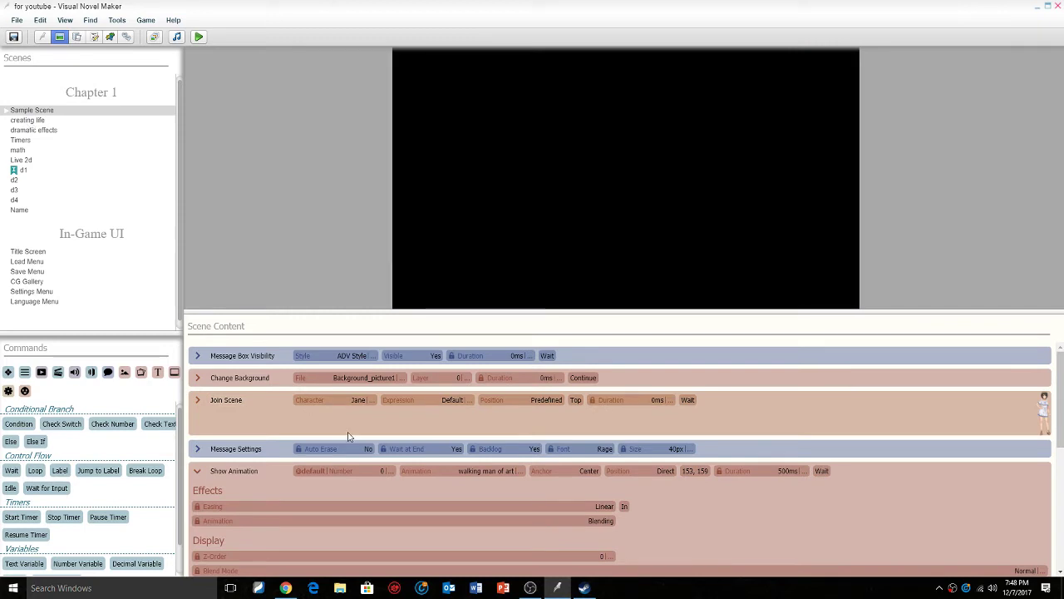
pyautogui.scroll(-3, 319, 371)
pyautogui.click(317, 488)
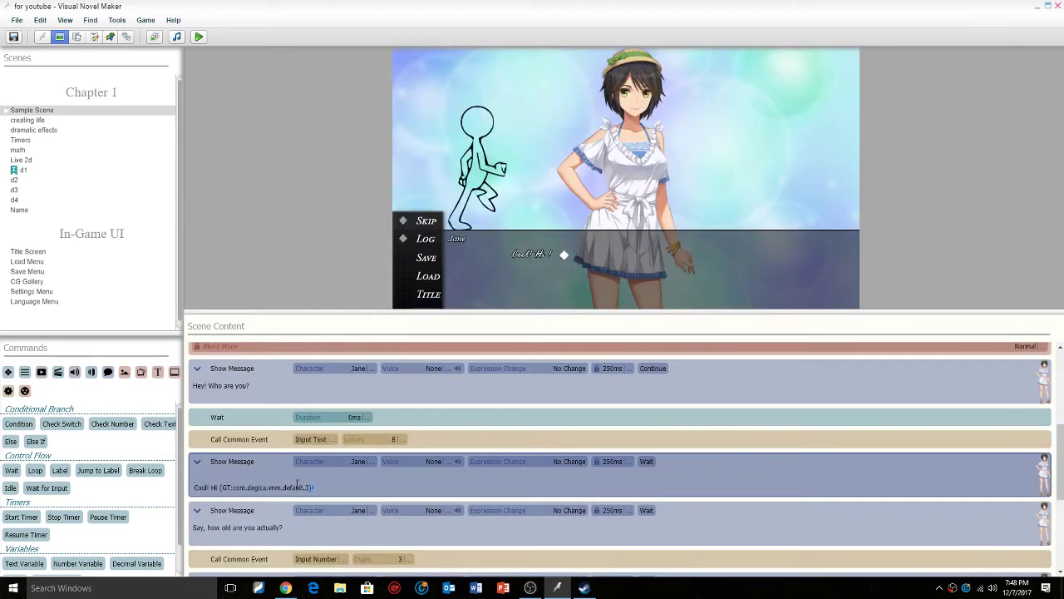
pyautogui.moveTo(278, 484); pyautogui.dragTo(225, 485)
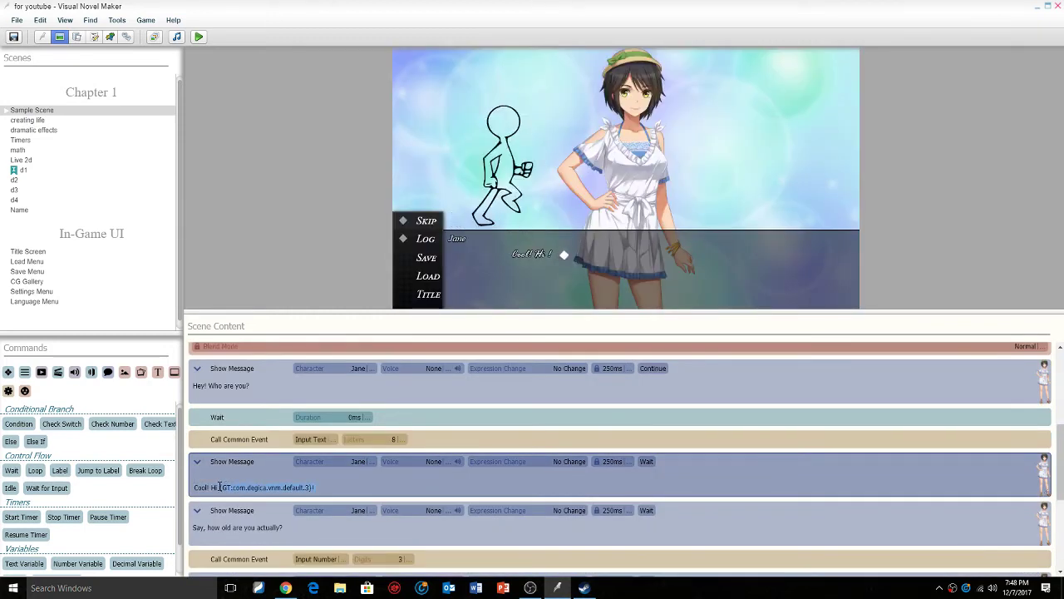
pyautogui.click(318, 488)
pyautogui.hotkey('ctrl', 'v')
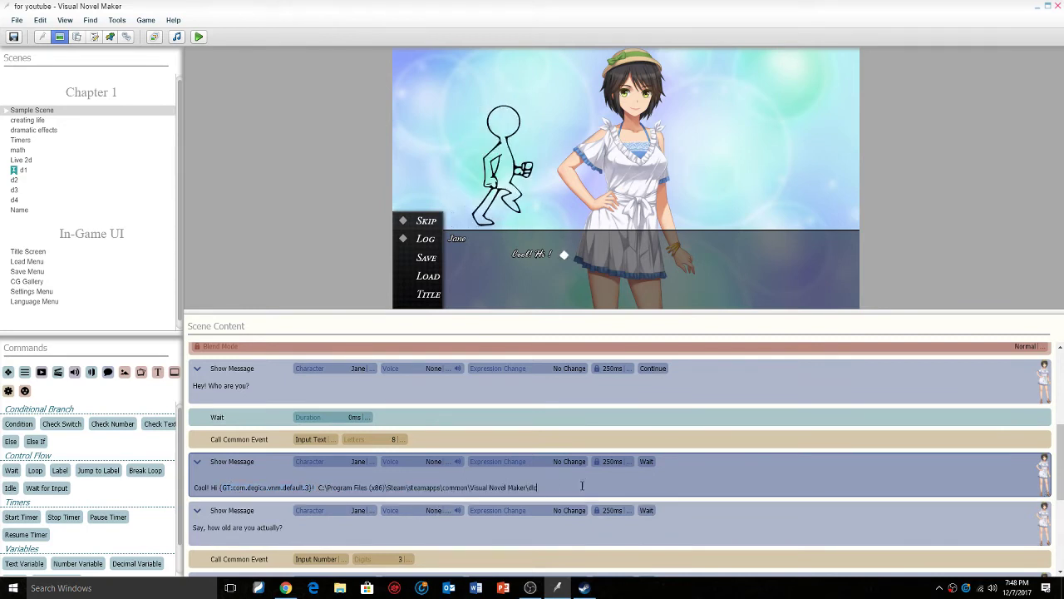
pyautogui.press('BackSpace')
pyautogui.press('BackSpace')
pyautogui.press('BackSpace')
pyautogui.press('BackSpace')
pyautogui.press('BackSpace')
pyautogui.press('BackSpace')
pyautogui.press('BackSpace')
pyautogui.press('BackSpace')
pyautogui.press('BackSpace')
pyautogui.press('BackSpace')
pyautogui.press('BackSpace')
pyautogui.press('BackSpace')
pyautogui.press('BackSpace')
pyautogui.press('BackSpace')
pyautogui.press('BackSpace')
pyautogui.press('BackSpace')
pyautogui.press('BackSpace')
pyautogui.press('BackSpace')
pyautogui.press('BackSpace')
pyautogui.press('BackSpace')
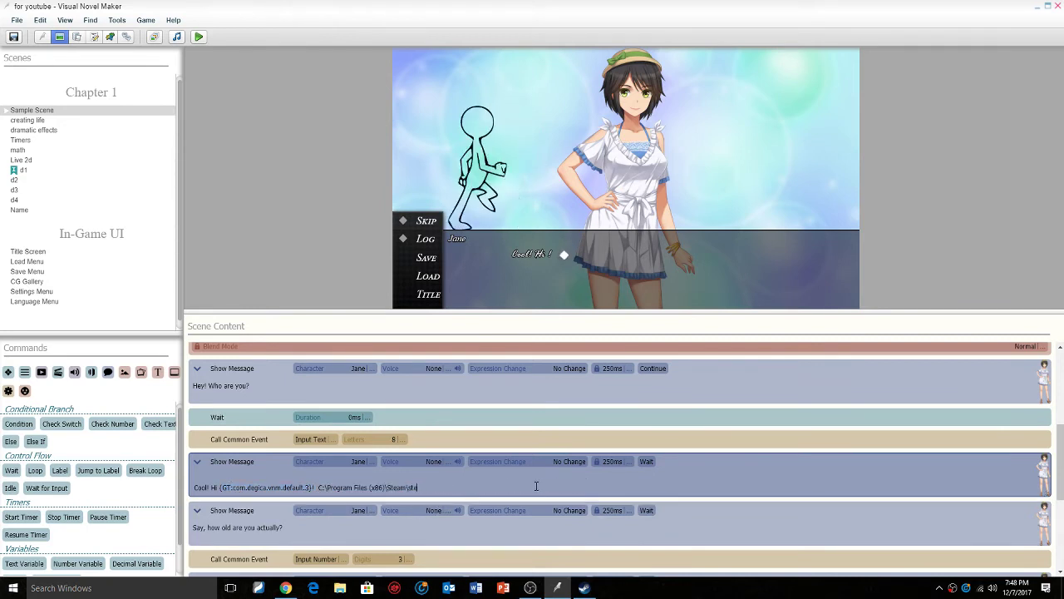
pyautogui.press('BackSpace')
pyautogui.press('BackSpace')
pyautogui.press('BackSpace')
pyautogui.press('BackSpace')
pyautogui.press('BackSpace')
pyautogui.press('BackSpace')
pyautogui.press('BackSpace')
pyautogui.press('BackSpace')
pyautogui.press('BackSpace')
pyautogui.press('BackSpace')
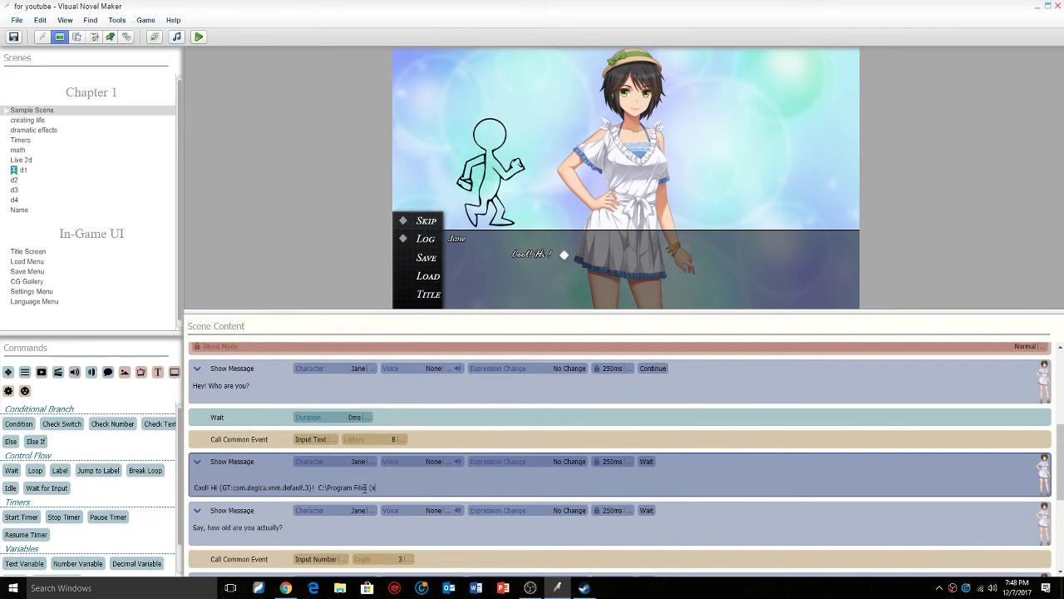
pyautogui.press('BackSpace')
pyautogui.press('BackSpace')
pyautogui.press('BackSpace')
pyautogui.rightClick(326, 488)
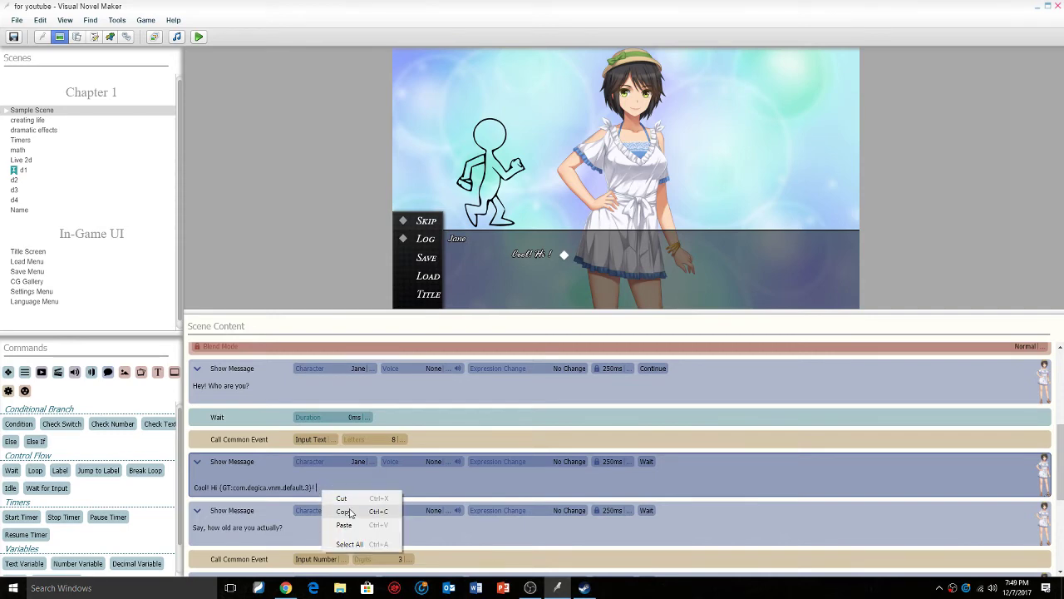
pyautogui.click(345, 511)
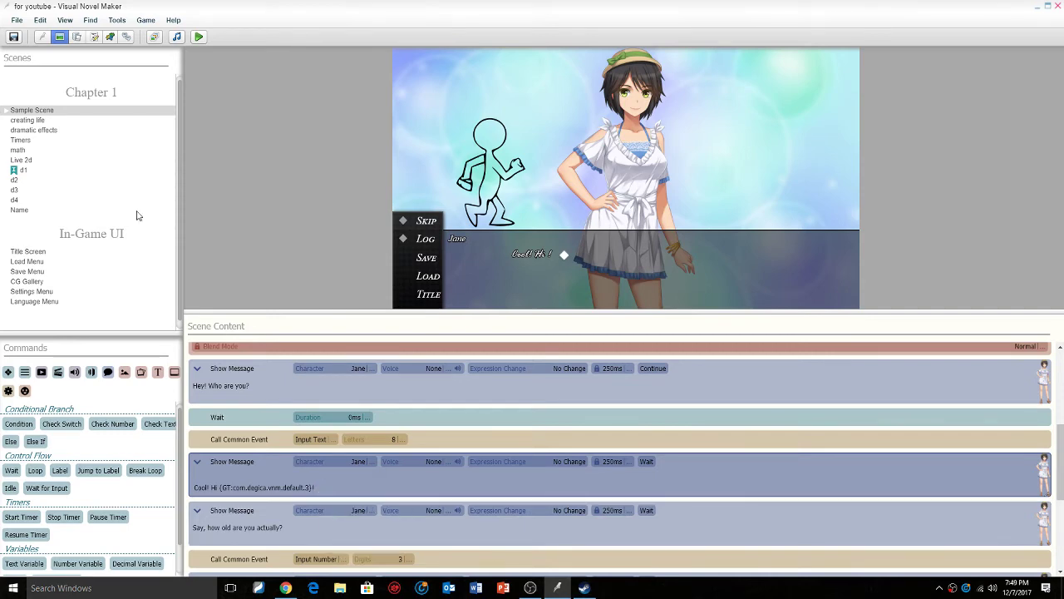
pyautogui.click(34, 212)
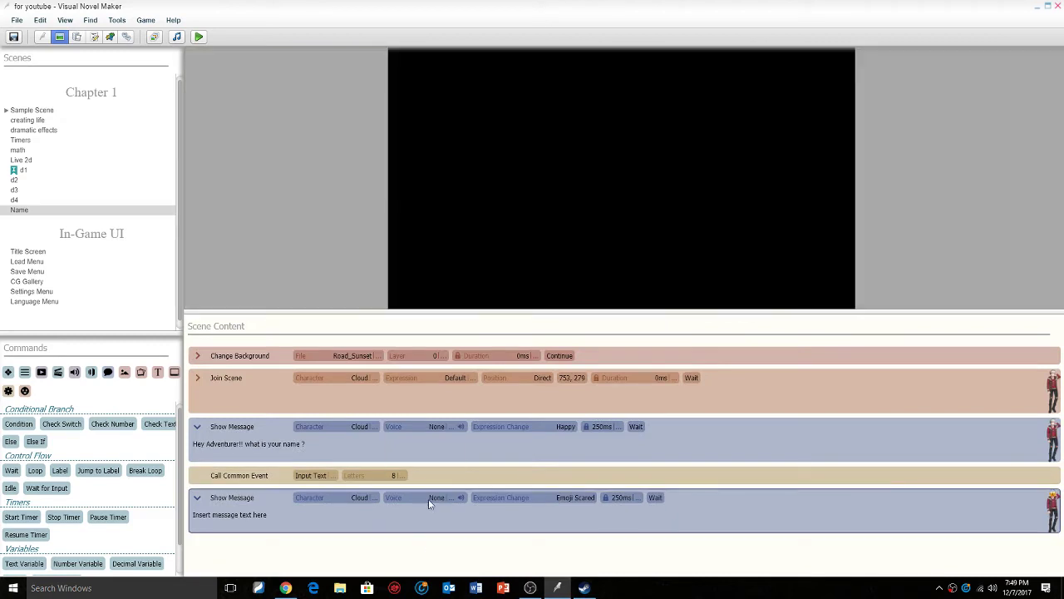
# Review Sample Scene's messages that use the typed-name variable
pyautogui.rightClick(419, 550)
pyautogui.click(442, 500)
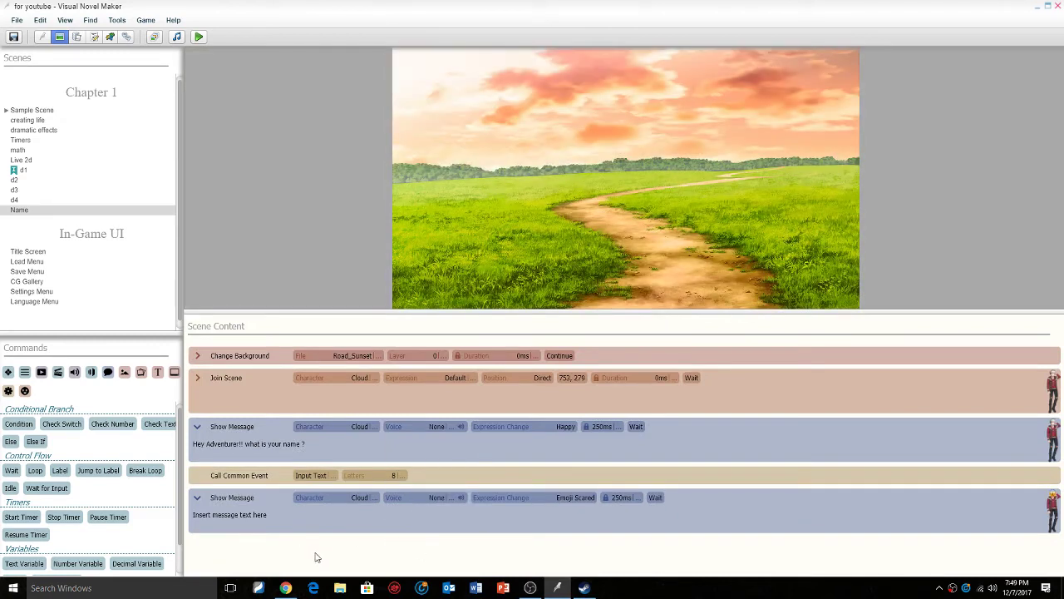
pyautogui.click(30, 111)
pyautogui.scroll(-10, 395, 441)
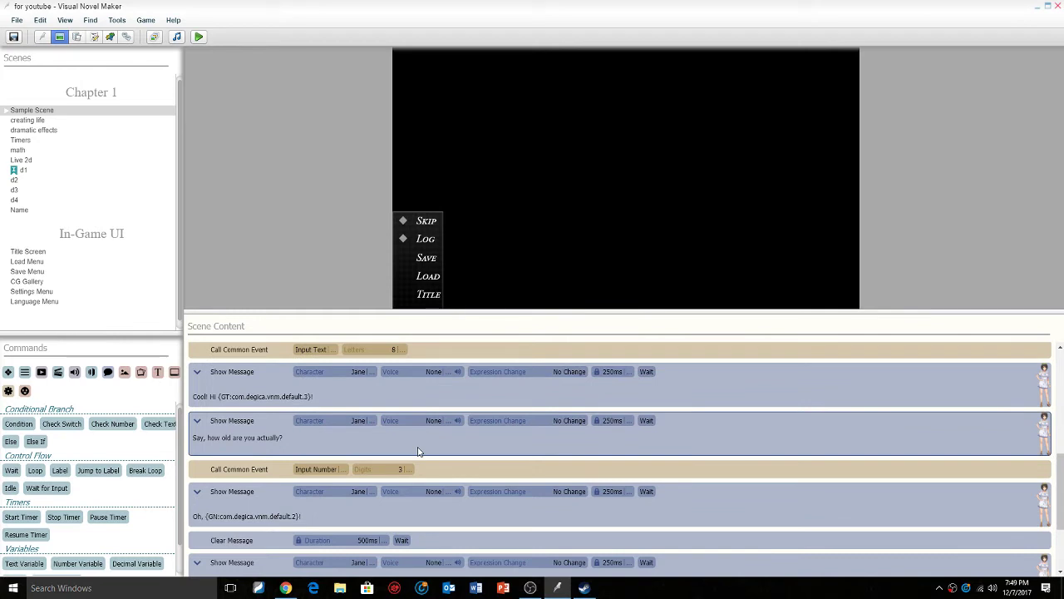
pyautogui.click(283, 502)
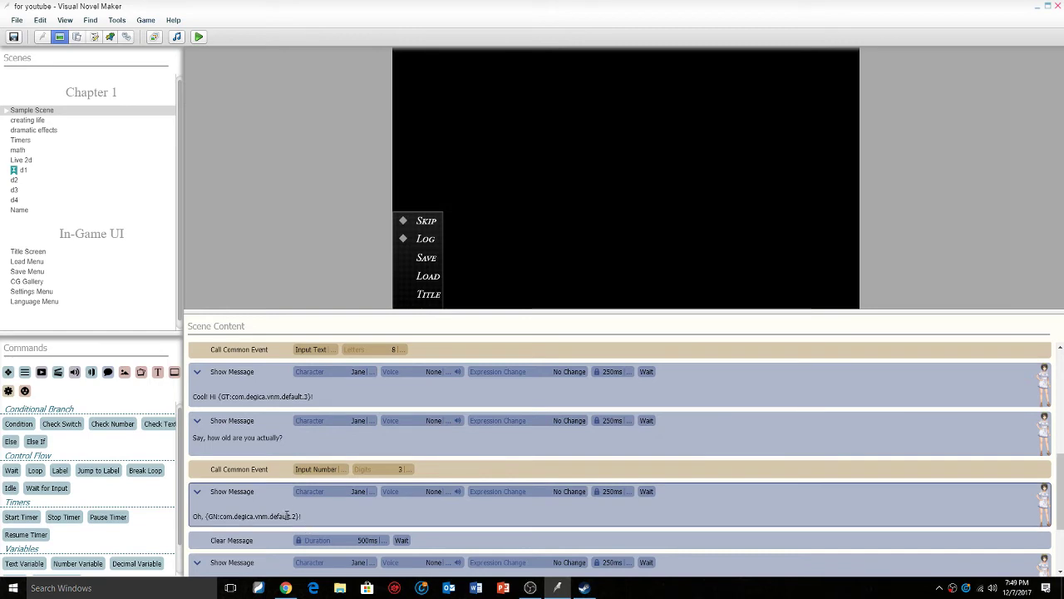
pyautogui.click(240, 399)
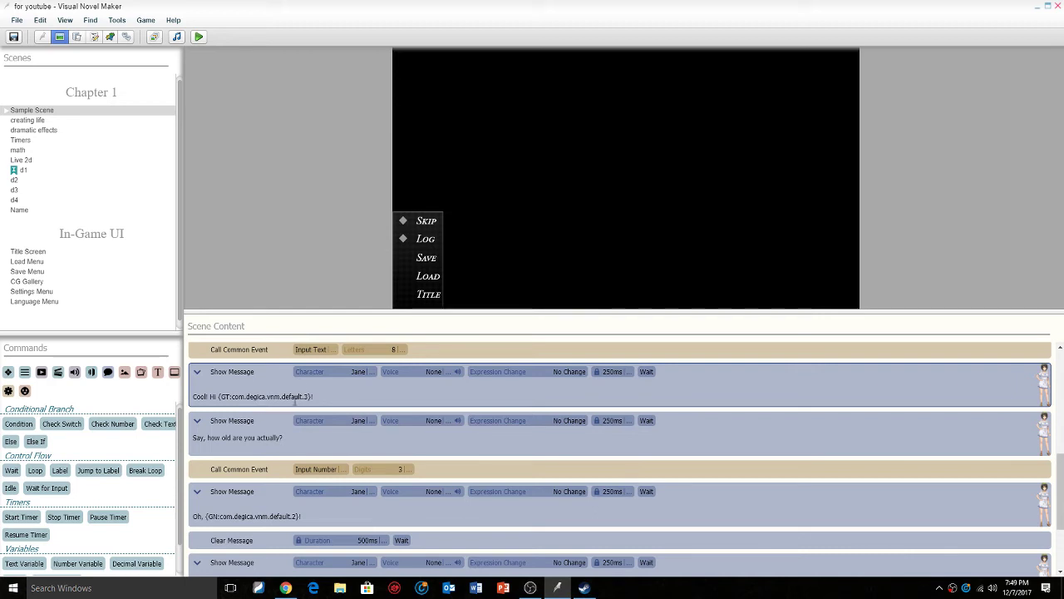
# Begin Cloud's reply text in the Name scene, then recheck the Sample Scene greeting
pyautogui.click(30, 210)
pyautogui.click(349, 510)
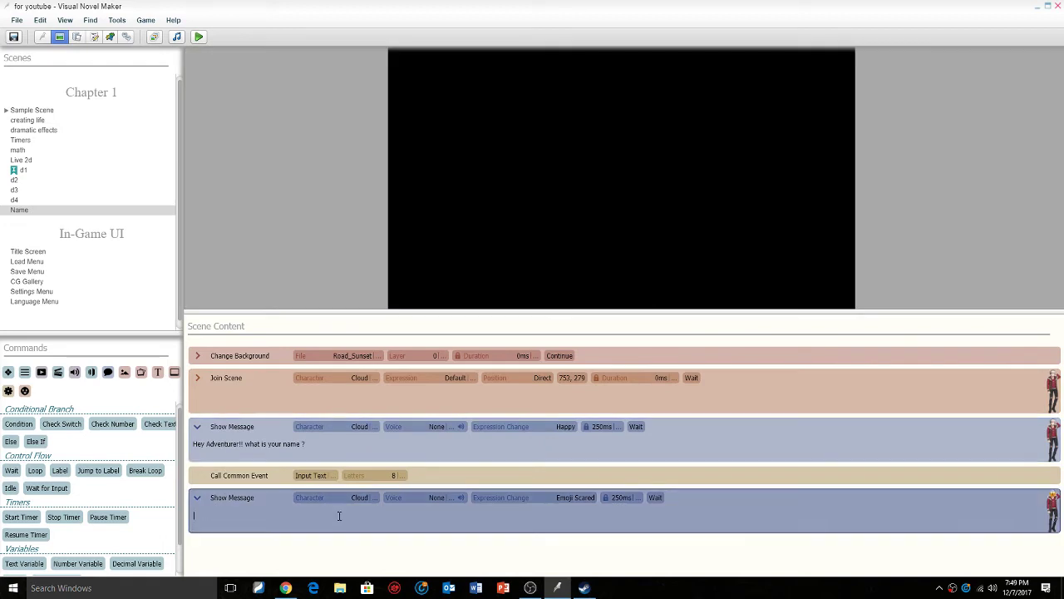
pyautogui.write('GT:')
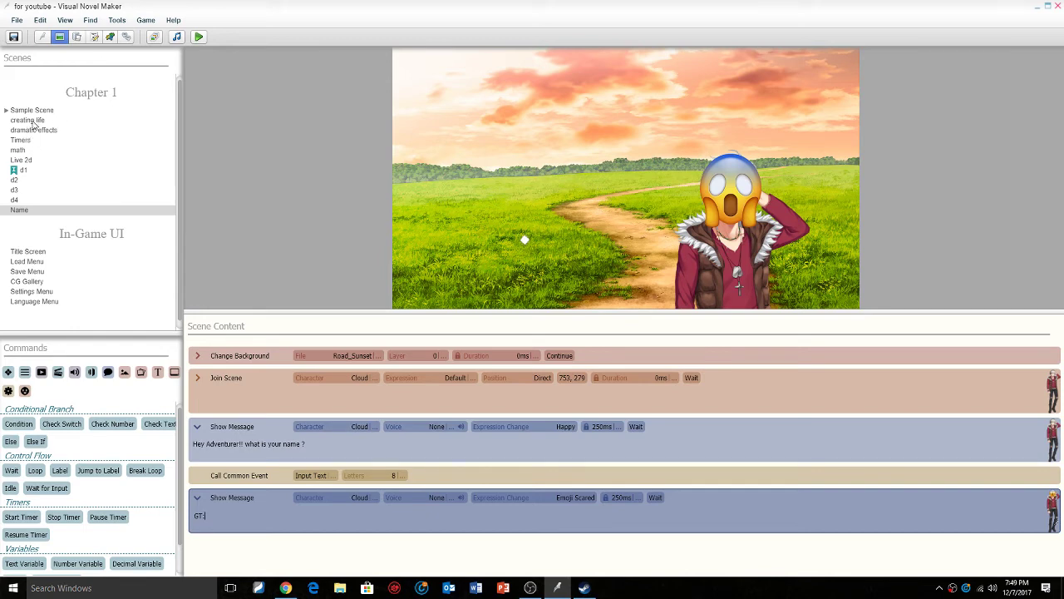
pyautogui.click(31, 122)
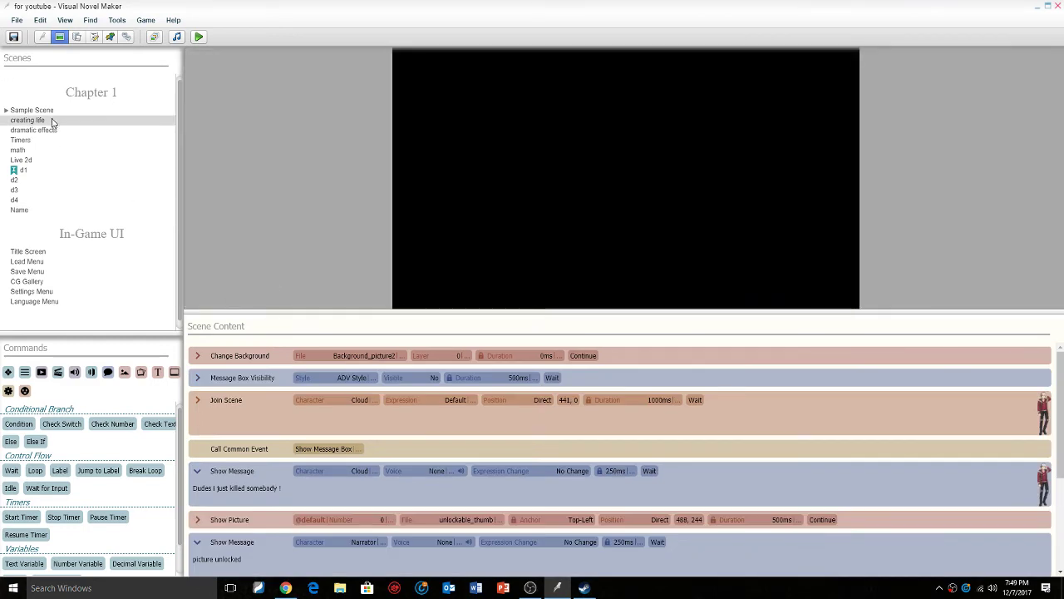
pyautogui.click(50, 110)
pyautogui.scroll(-5, 367, 461)
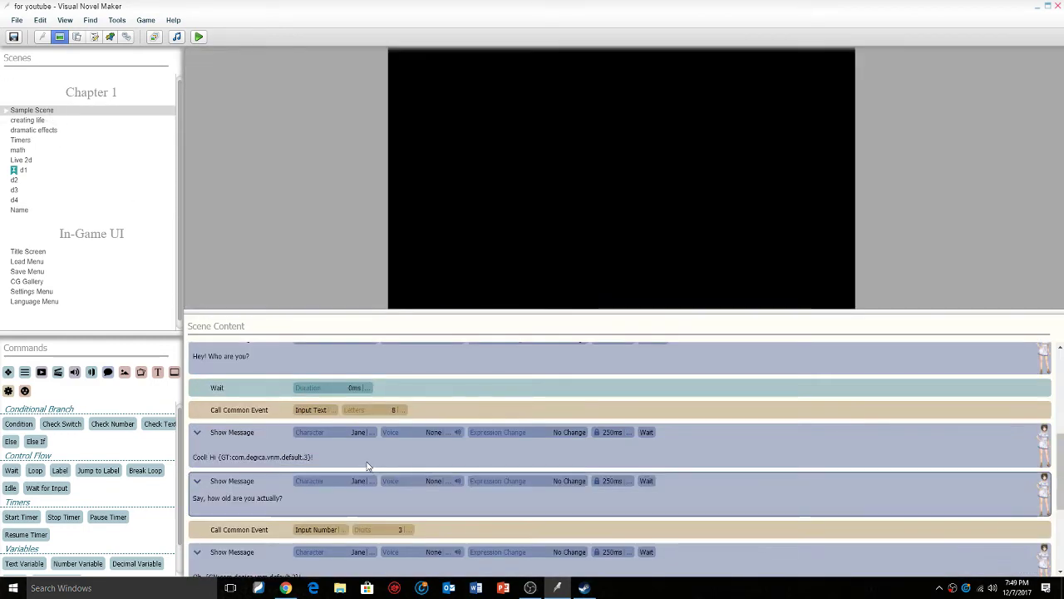
pyautogui.click(367, 461)
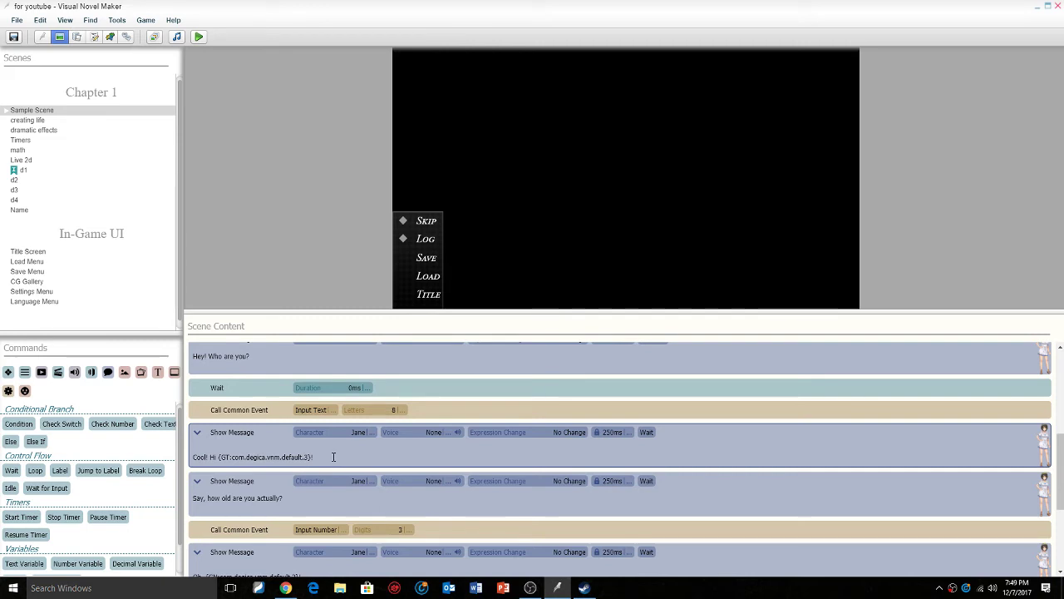
# Type '{GT:com.' into Cloud's reply in the Name scene and save
pyautogui.click(25, 211)
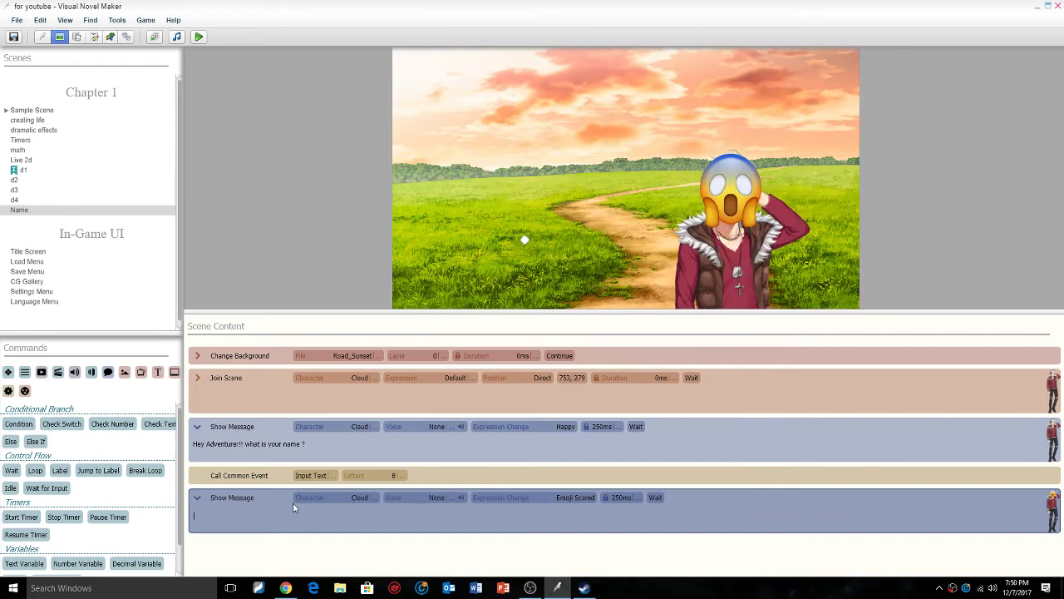
pyautogui.write('{GT:com.')
pyautogui.click(14, 37)
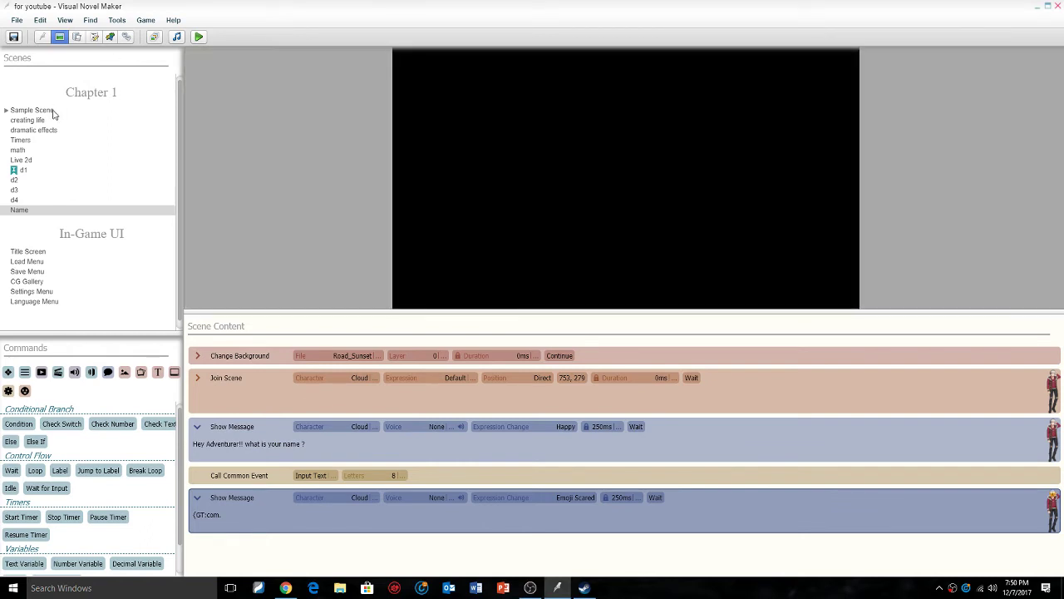
# Scroll through the Sample Scene to find its {GT:...} name variable code
pyautogui.click(51, 112)
pyautogui.scroll(-5, 324, 420)
pyautogui.scroll(-2, 324, 420)
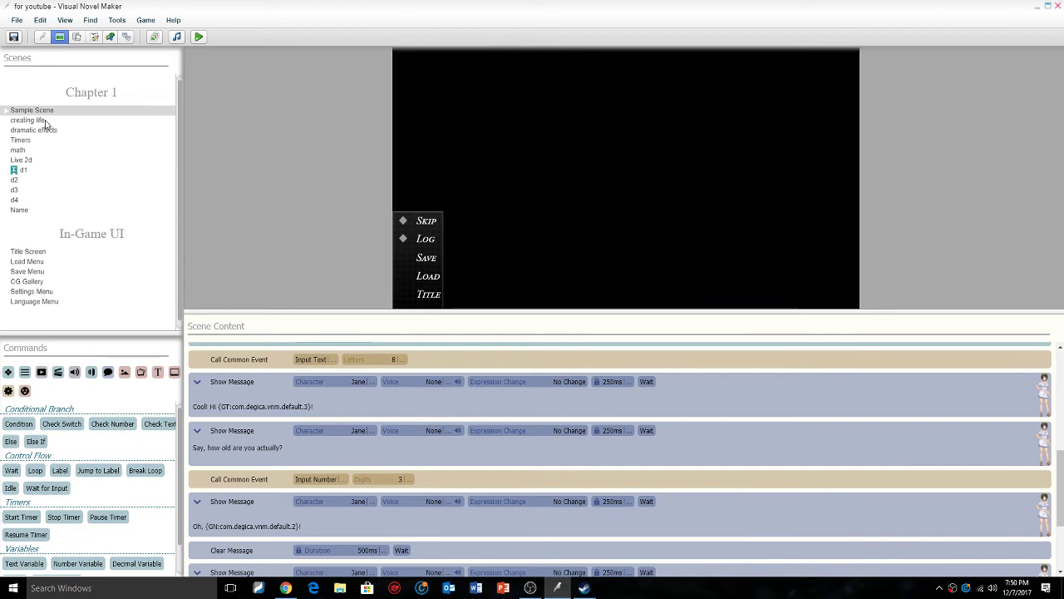
# Append 'decica.vmm.default3' to the end of Cloud's reply in the Name scene and save
pyautogui.click(36, 213)
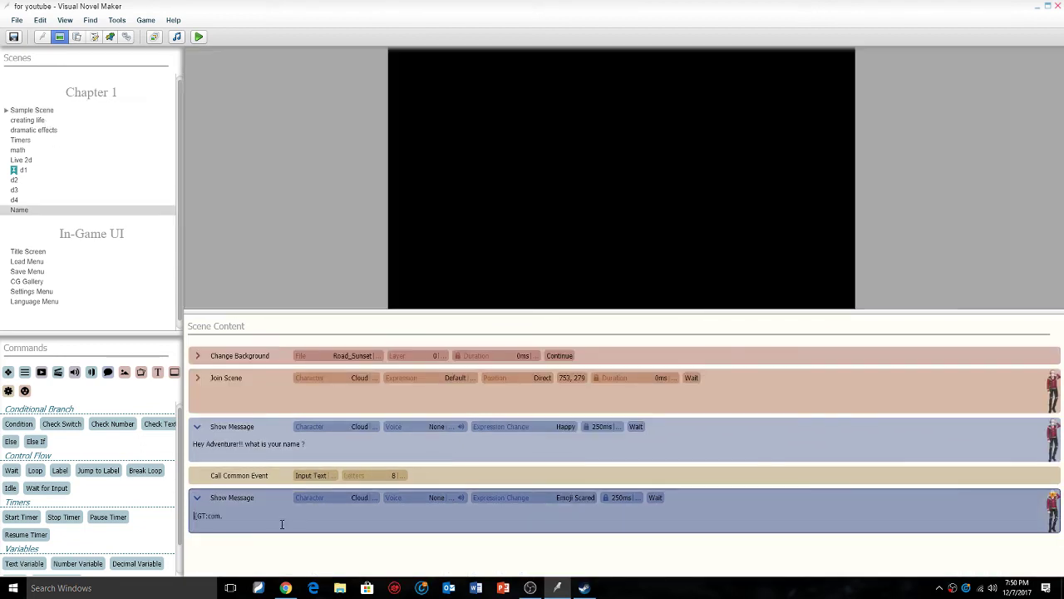
pyautogui.click(229, 515)
pyautogui.write('dec')
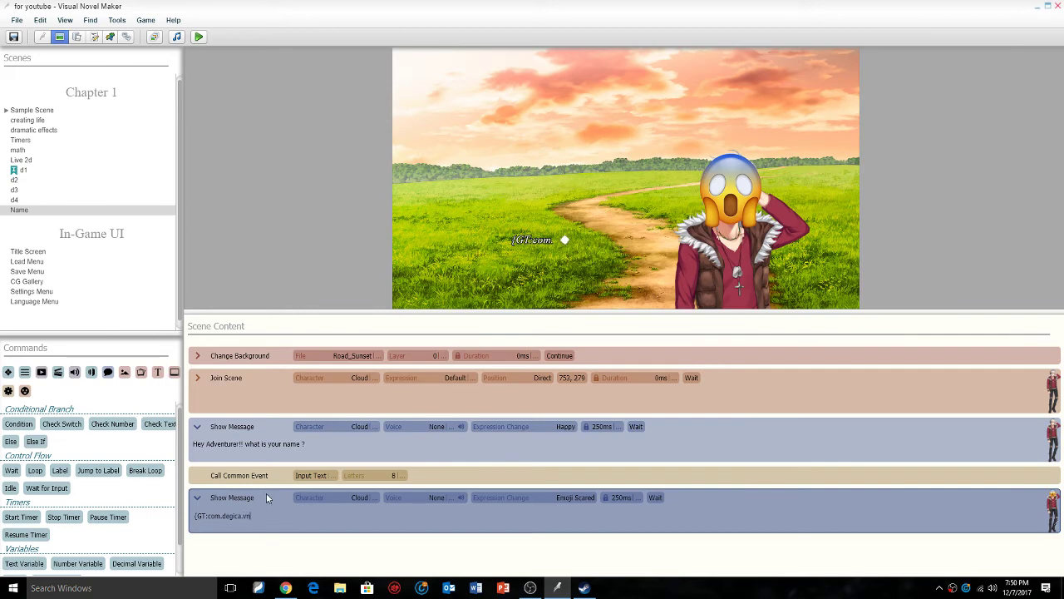
pyautogui.write('ica.vmm.default3')
pyautogui.click(13, 37)
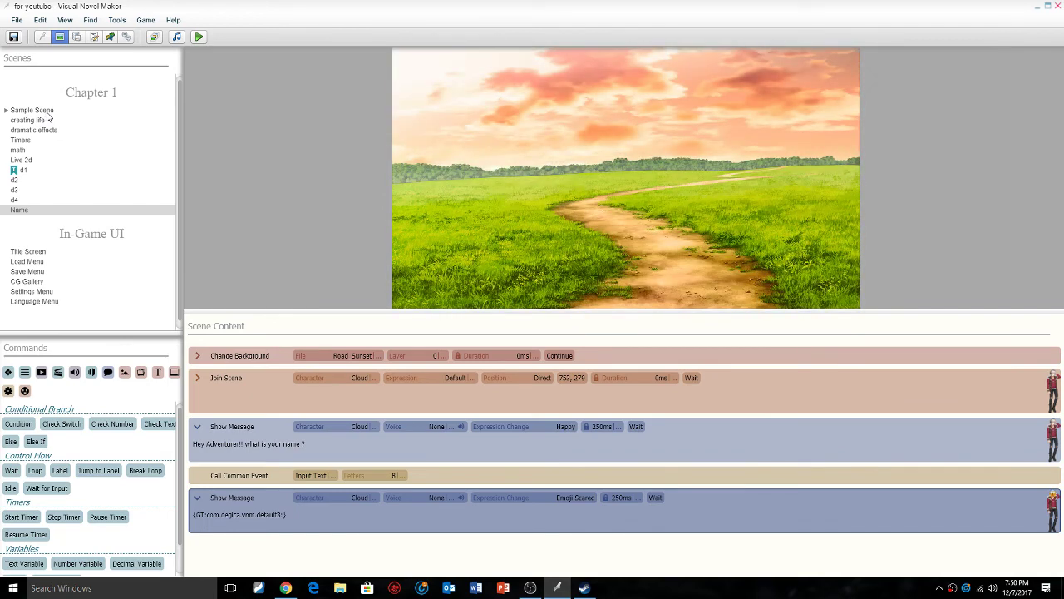
# Recheck the variable code in the Sample Scene's 'Cool! Hi' message, then go back to Name
pyautogui.click(47, 113)
pyautogui.scroll(-3, 364, 472)
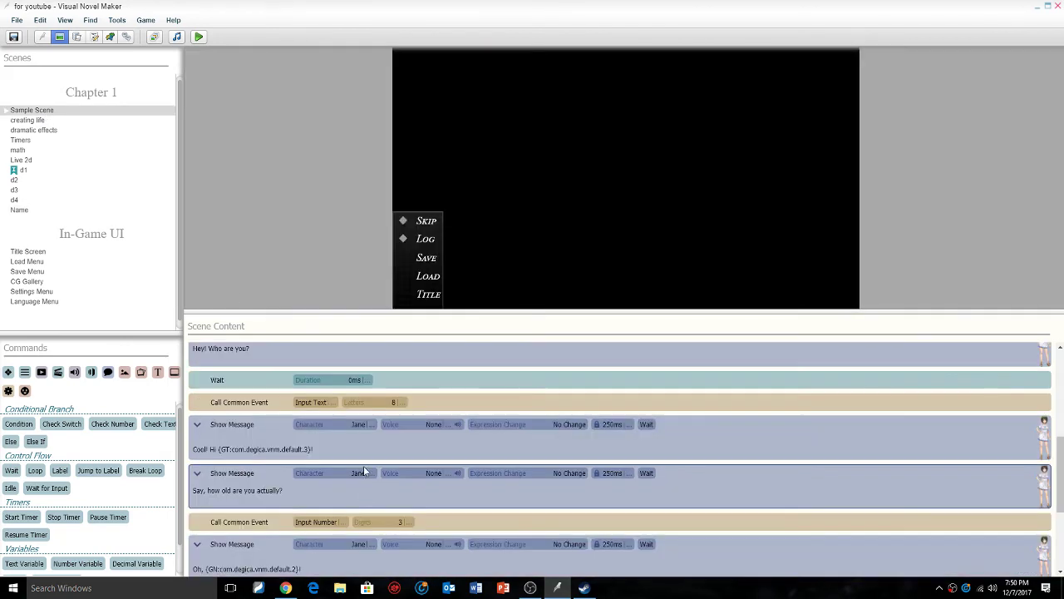
pyautogui.click(322, 453)
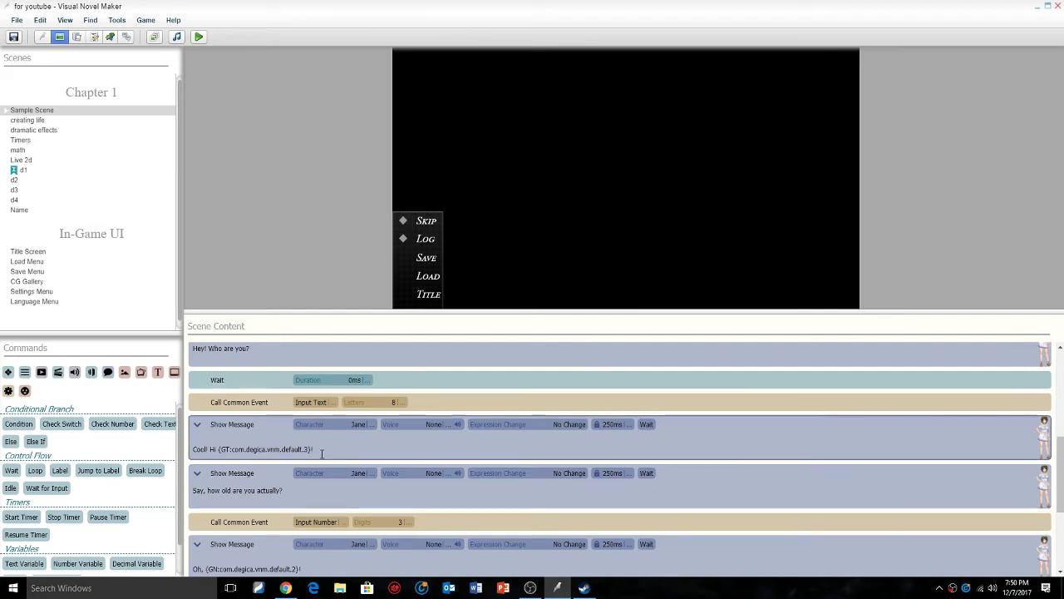
pyautogui.click(45, 214)
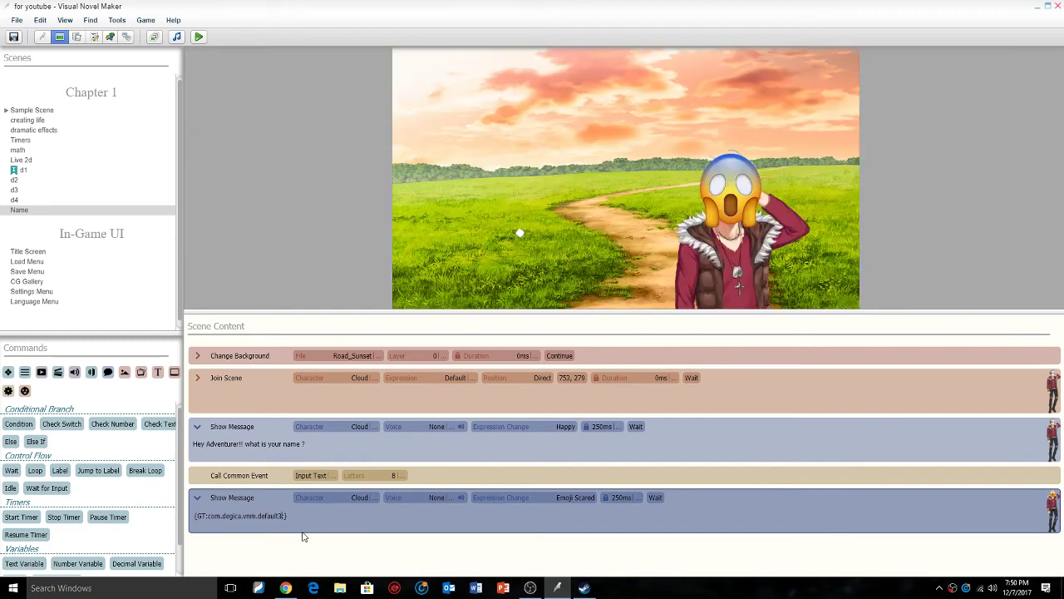
# Insert the missing '.' in the variable code and start Cloud's reply with 'OH NO'
pyautogui.write('.3:')
pyautogui.click(194, 516)
pyautogui.write('OH NO')
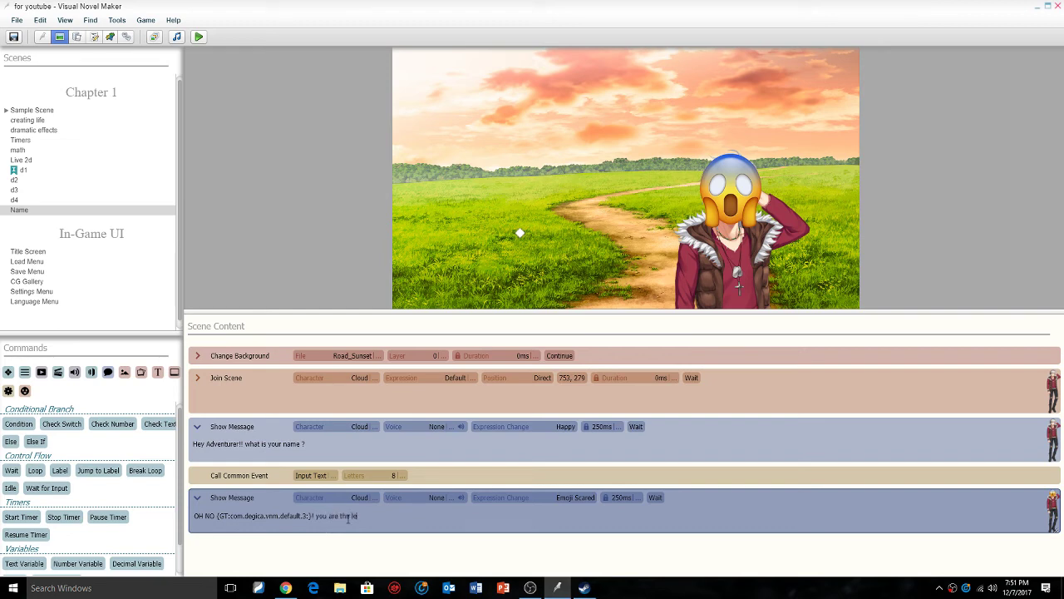
# Finish the reply with 'you are the legendary adventure warned by the KING !' and save
pyautogui.write('adva')
pyautogui.write('nture warned by the KING !')
pyautogui.click(325, 549)
pyautogui.click(13, 36)
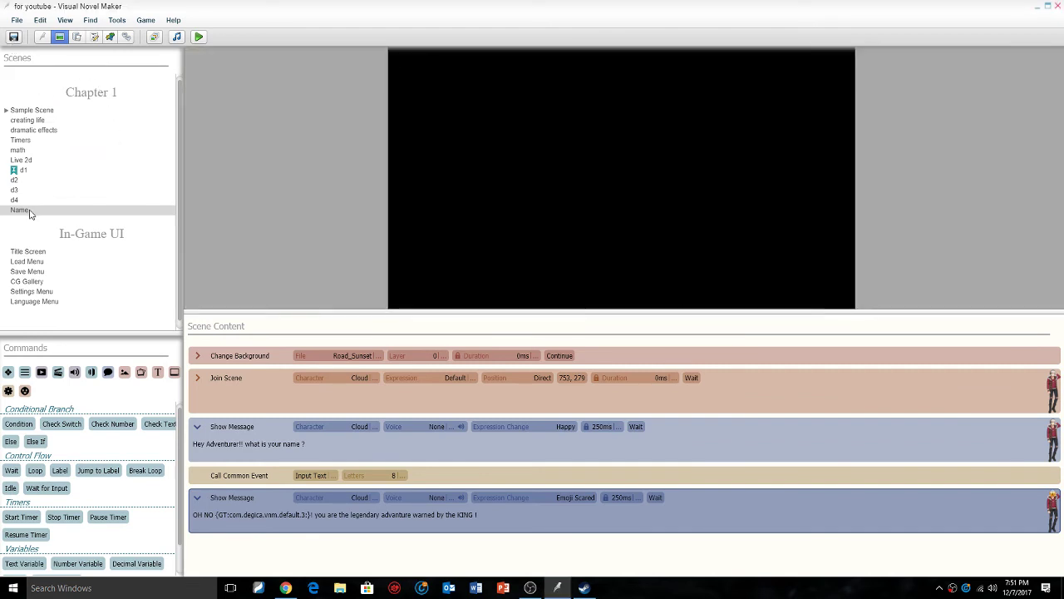
pyautogui.rightClick(40, 214)
# Set Name as the intro scene, then save the project and launch a test play
pyautogui.rightClick(58, 214)
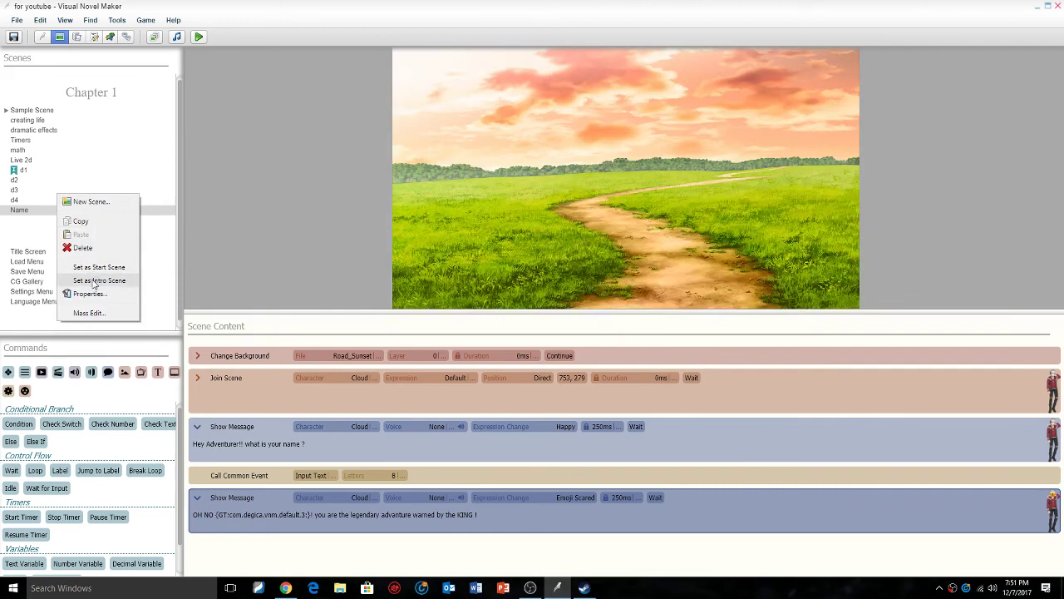
pyautogui.click(99, 280)
pyautogui.click(197, 37)
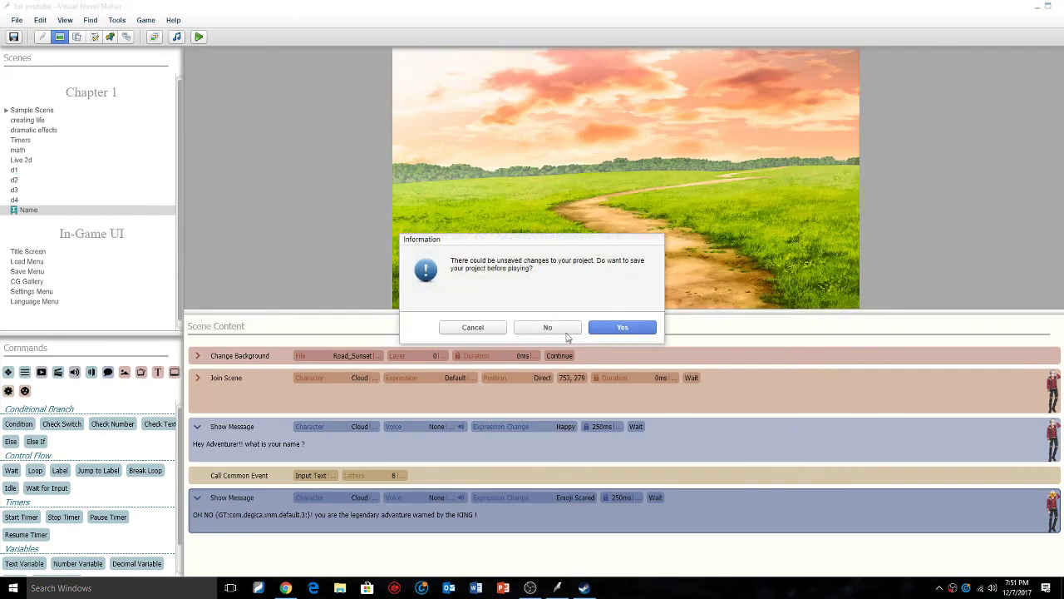
pyautogui.click(620, 329)
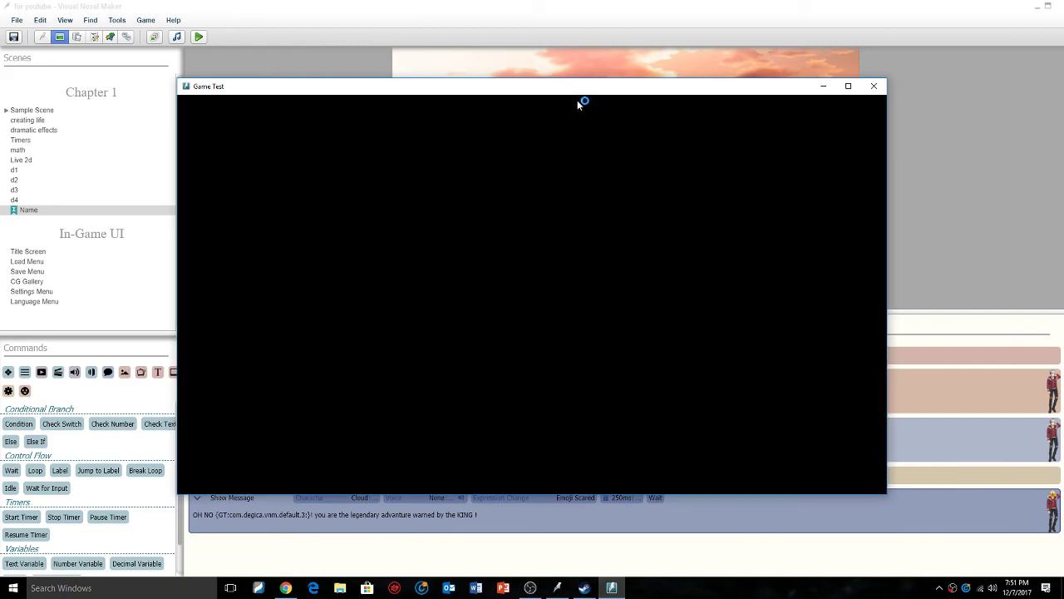
# Playtest with 'Cloud' as the name, check Cloud's reply, and close the test window
pyautogui.moveTo(582, 88); pyautogui.dragTo(603, 70)
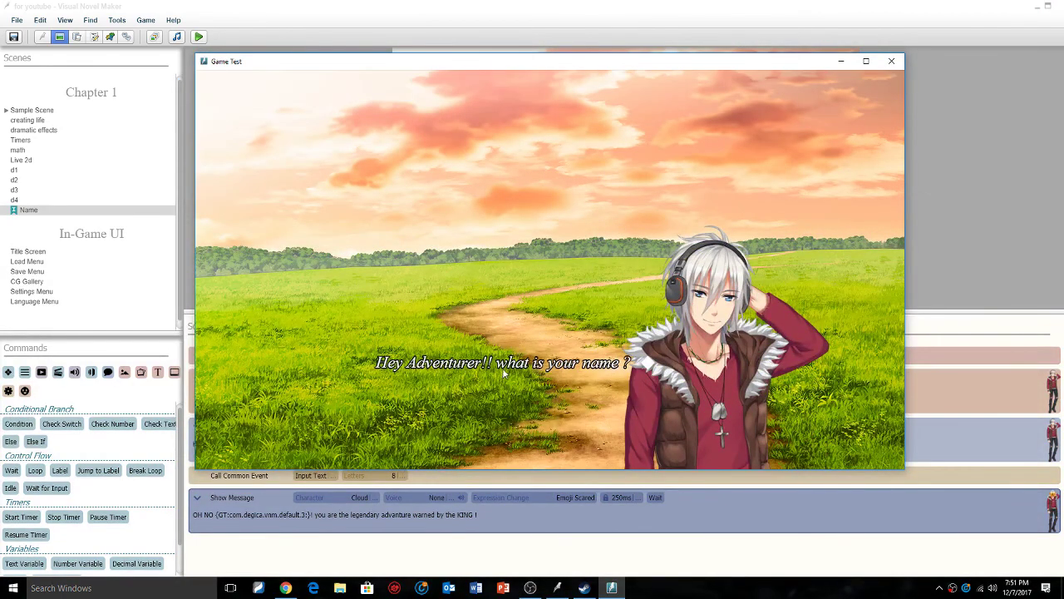
pyautogui.click(630, 374)
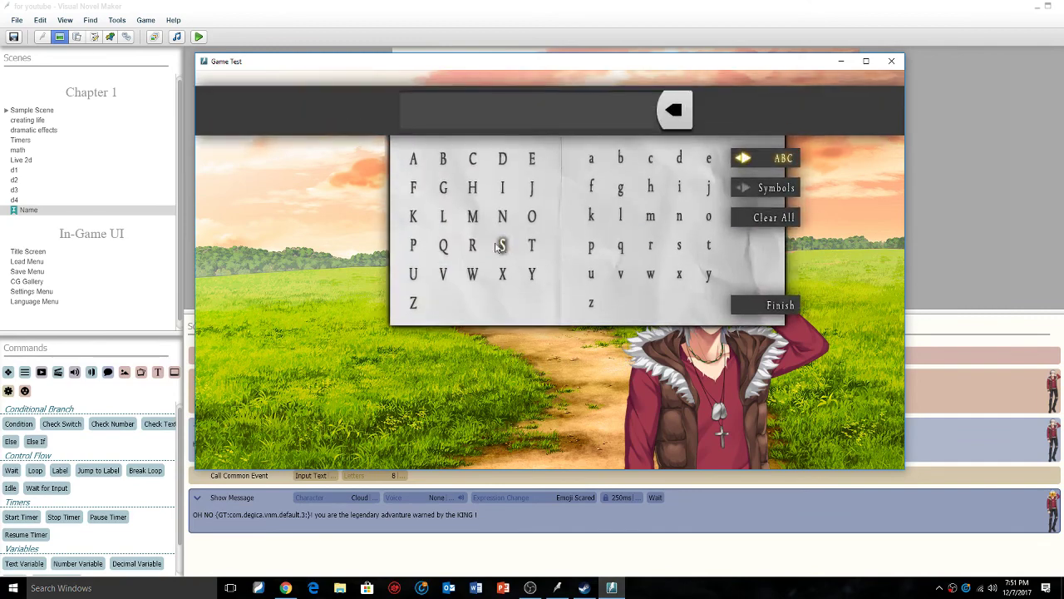
pyautogui.click(472, 159)
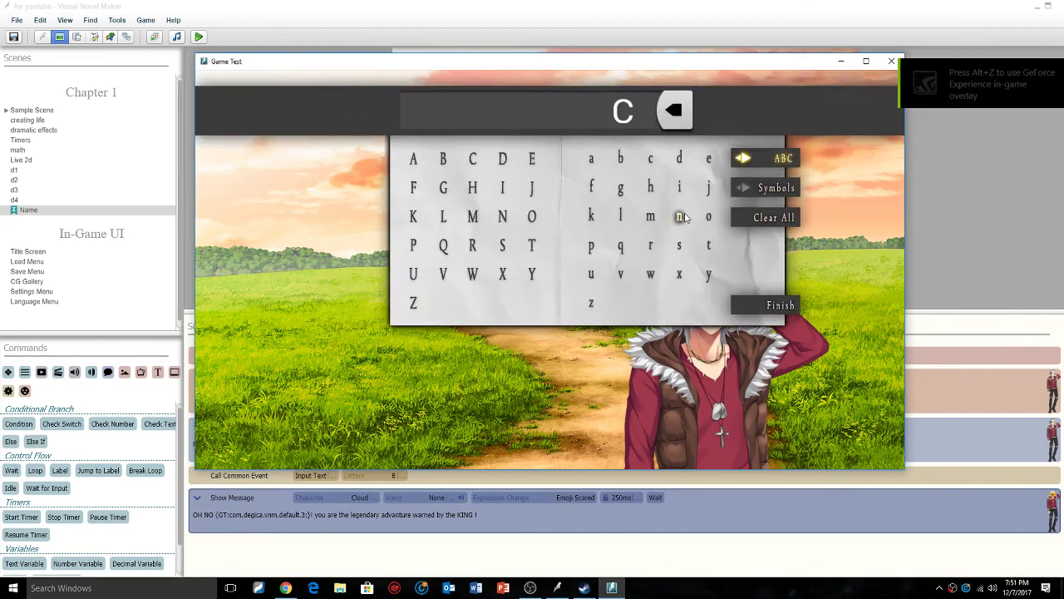
pyautogui.click(620, 216)
pyautogui.click(709, 216)
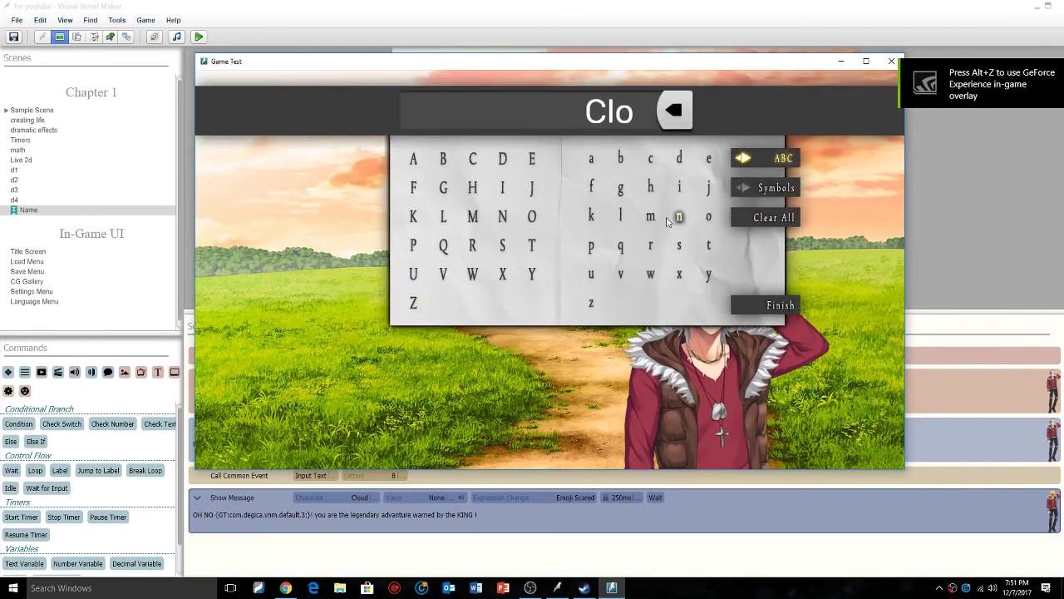
pyautogui.click(591, 274)
pyautogui.click(679, 158)
pyautogui.click(781, 304)
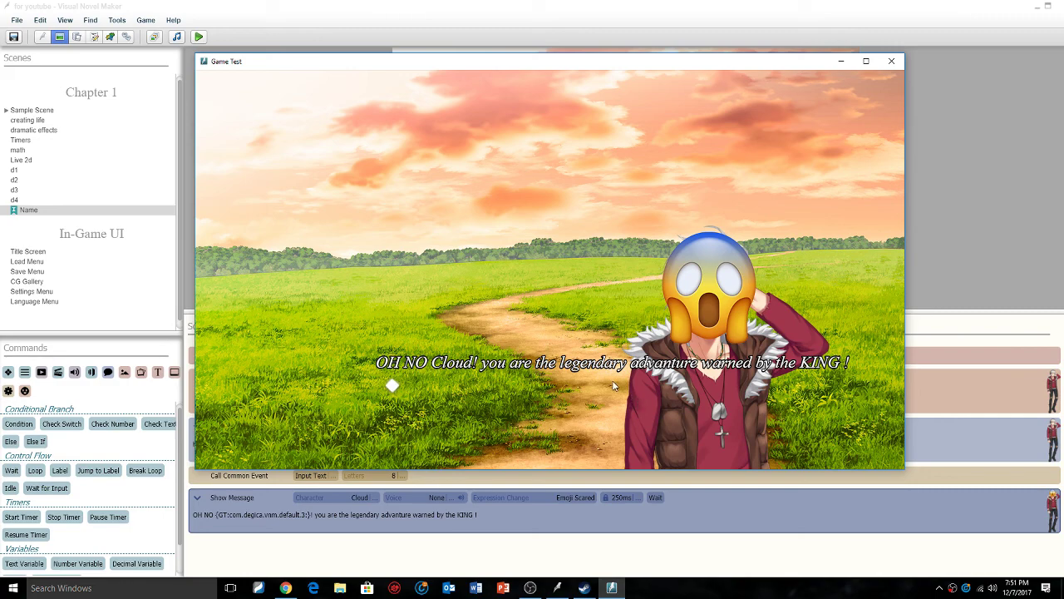
pyautogui.click(896, 64)
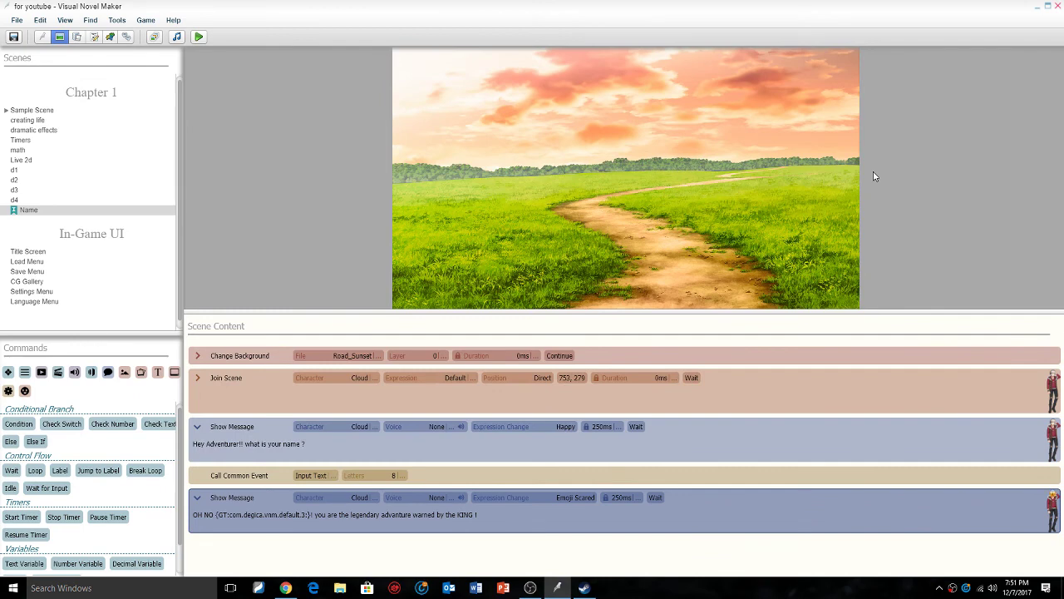
pyautogui.click(285, 588)
# Switch Chrome to the Discord #general tab, then bring the Visual Novel Maker editor back
pyautogui.click(171, 8)
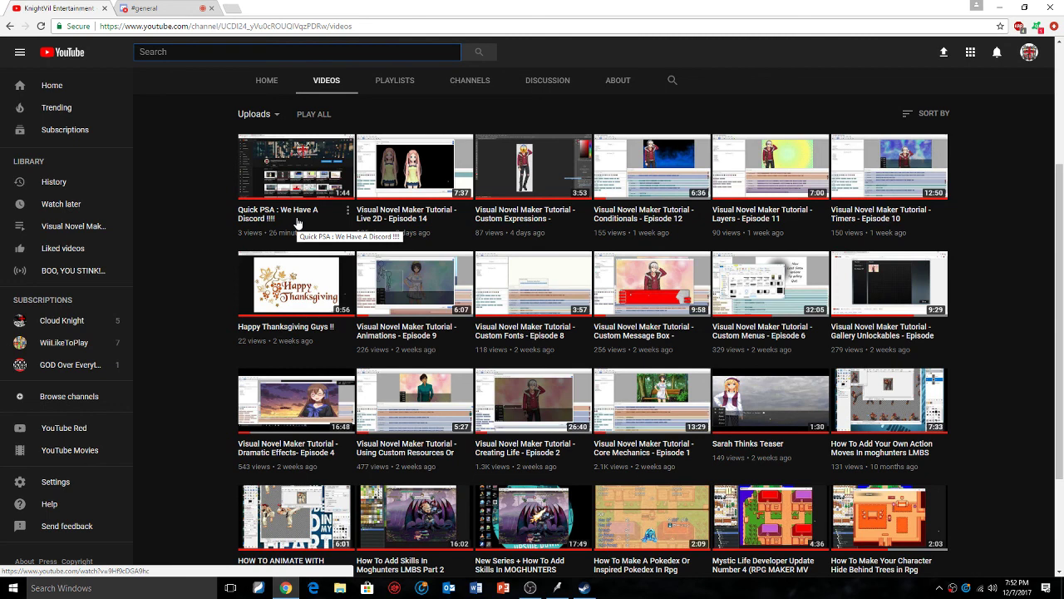
pyautogui.click(557, 588)
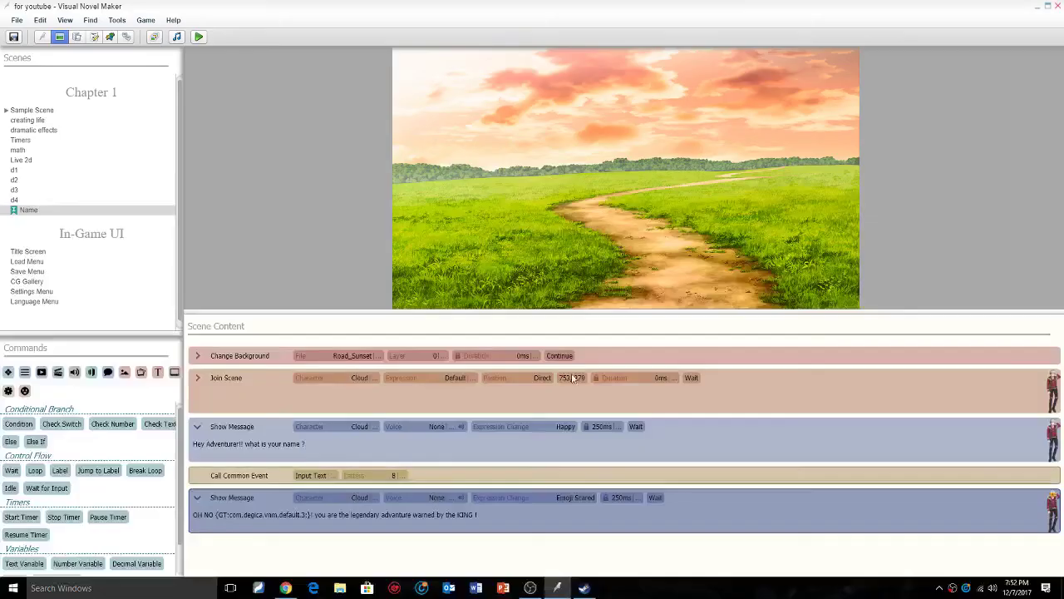